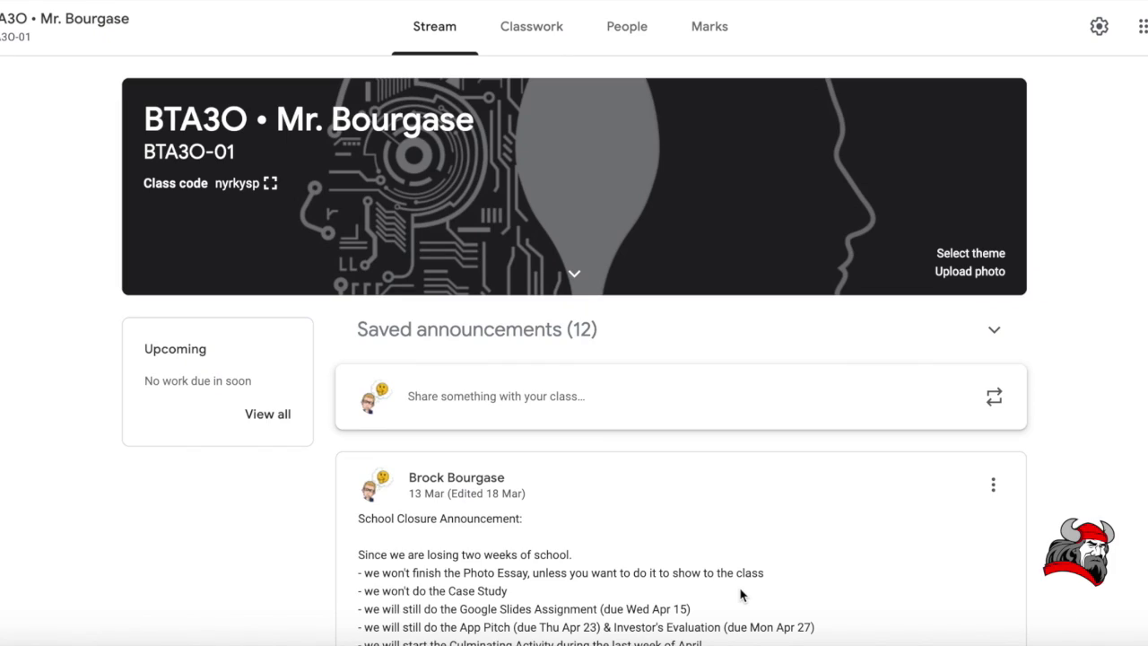
- Scroll down the BTA3O class stream to the closure announcement about the Slides assignment
scroll(741, 593, "down", 3)
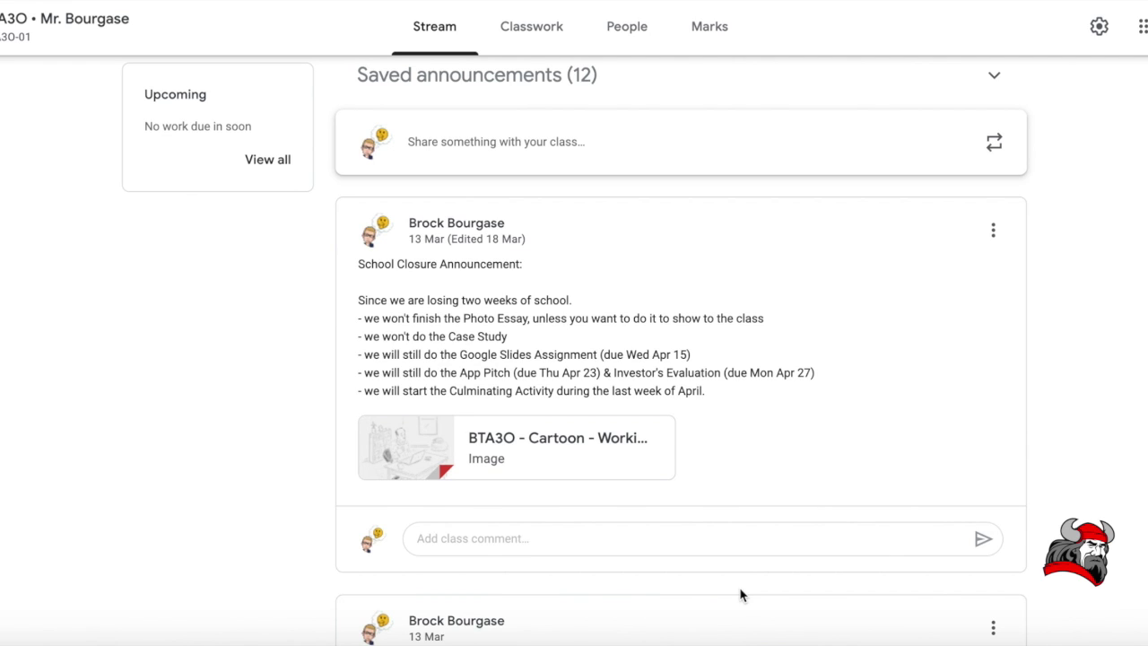
- Browse the Stream posts, then switch to the Classwork assignment list
scroll(741, 594, "down", 4)
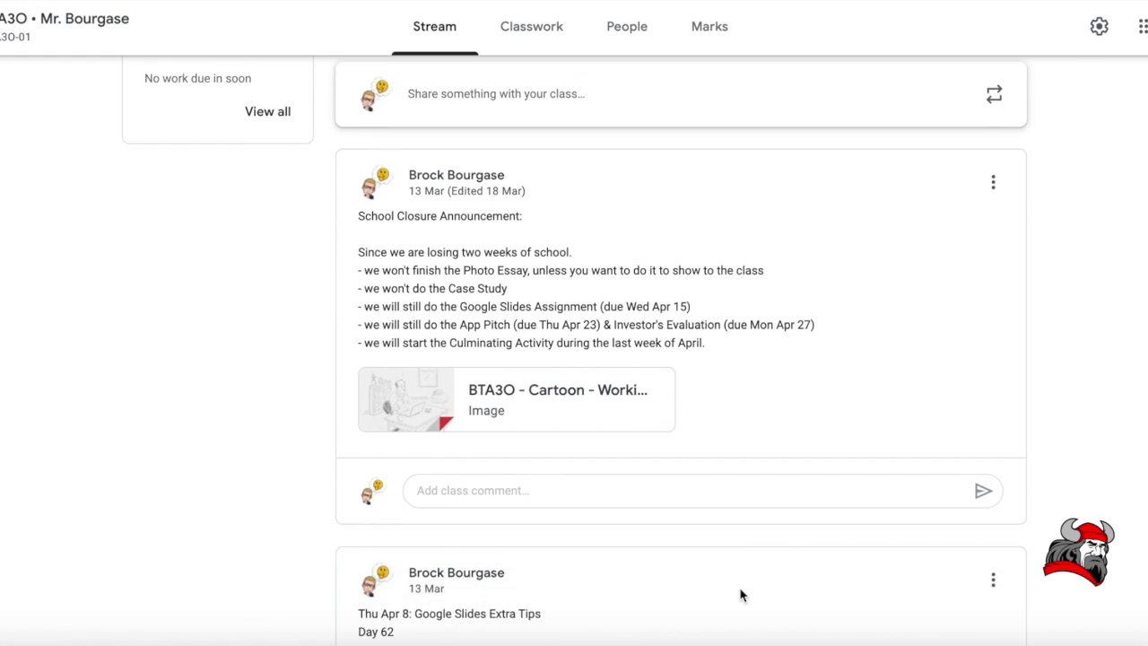
scroll(741, 594, "down", 3)
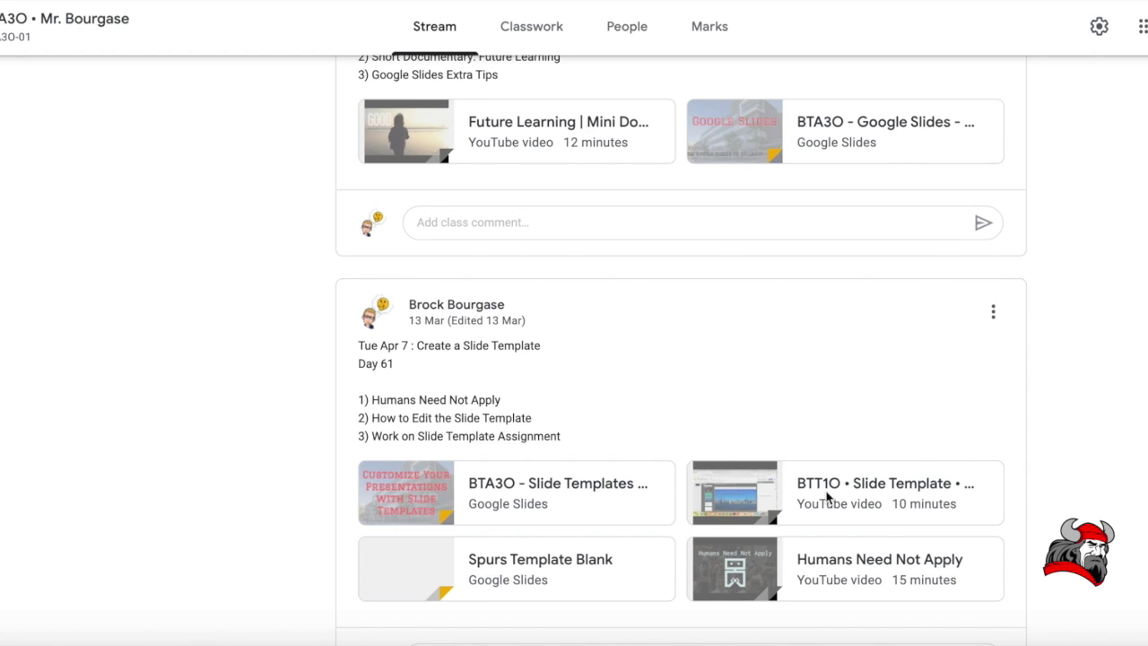
scroll(826, 496, "up", 3)
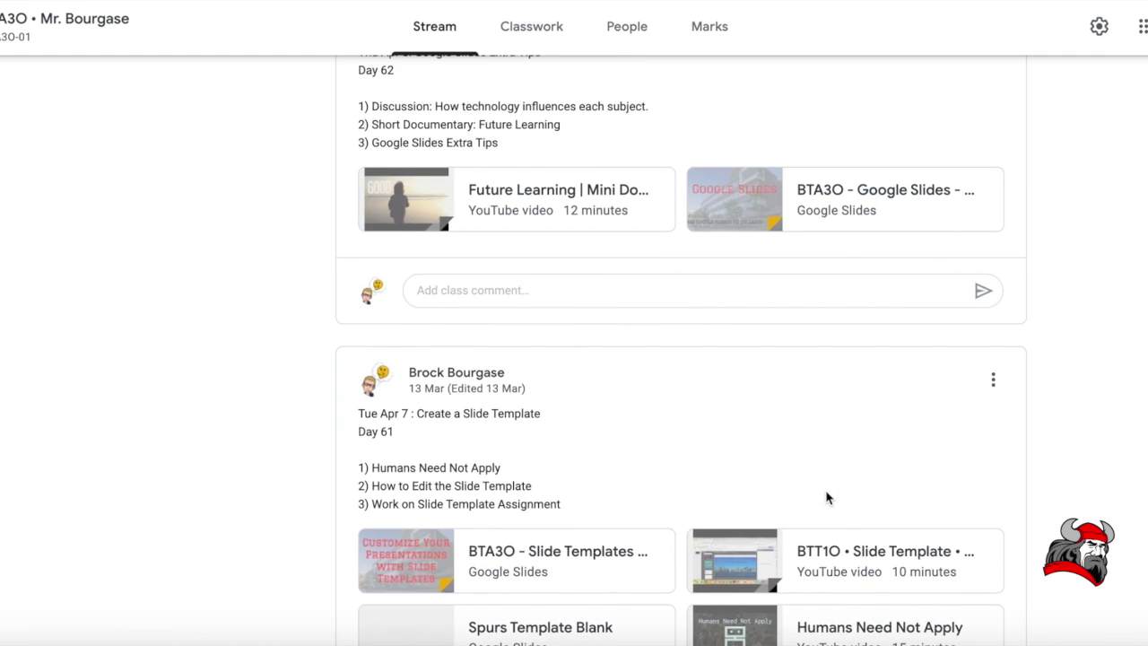
scroll(826, 497, "up", 1)
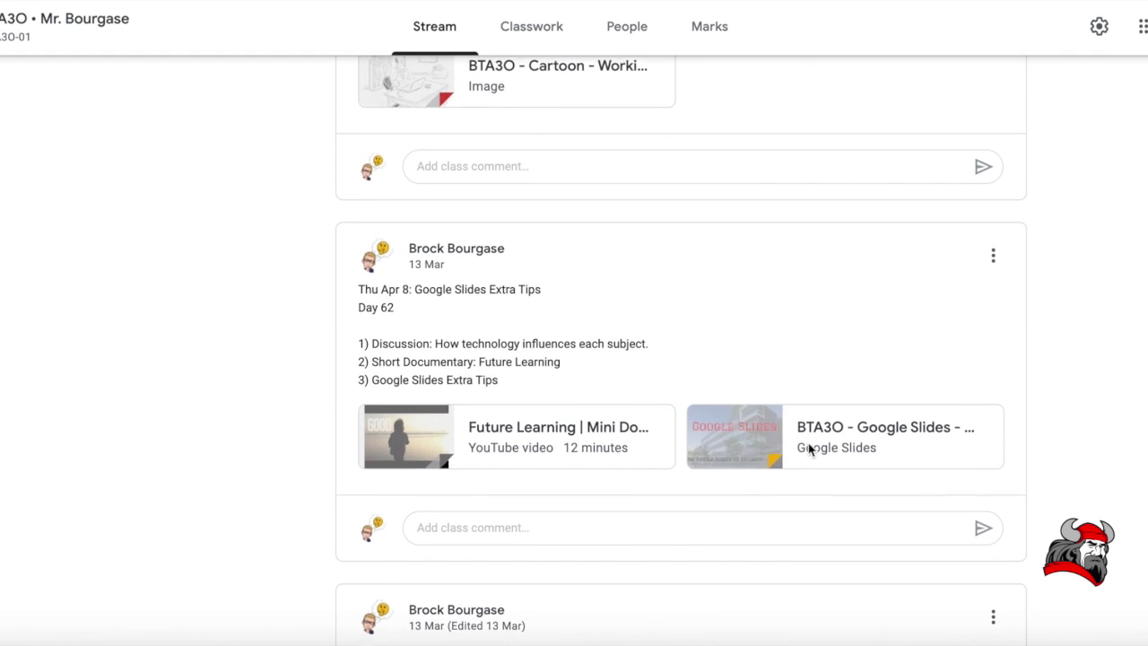
scroll(809, 448, "up", 2)
scroll(809, 449, "up", 4)
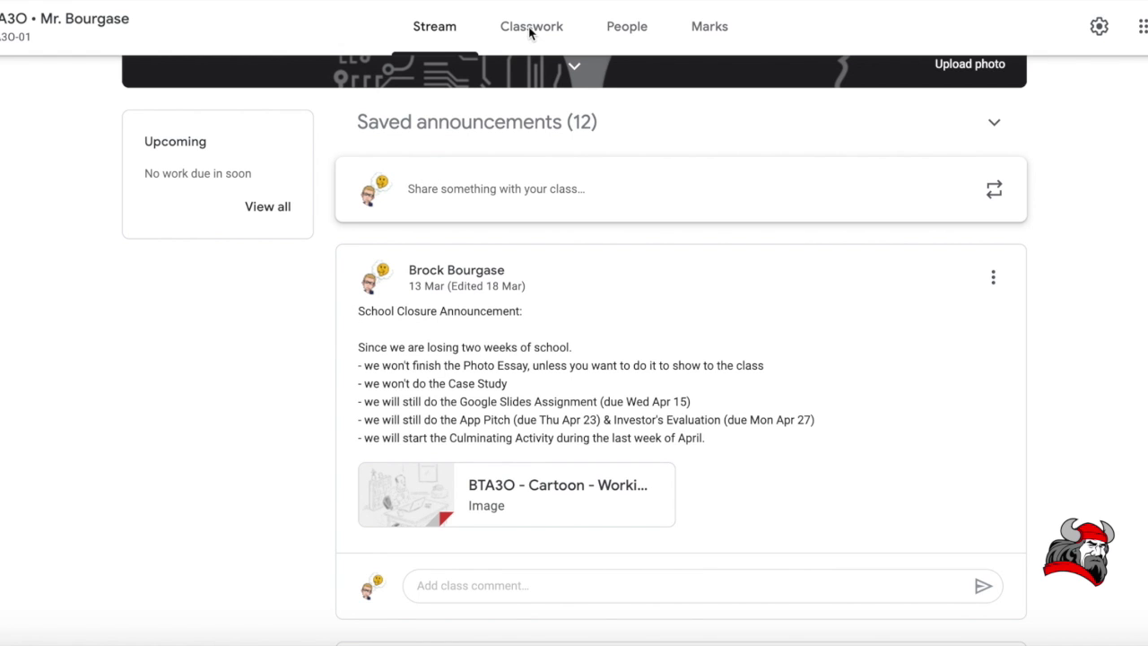
left_click(520, 33)
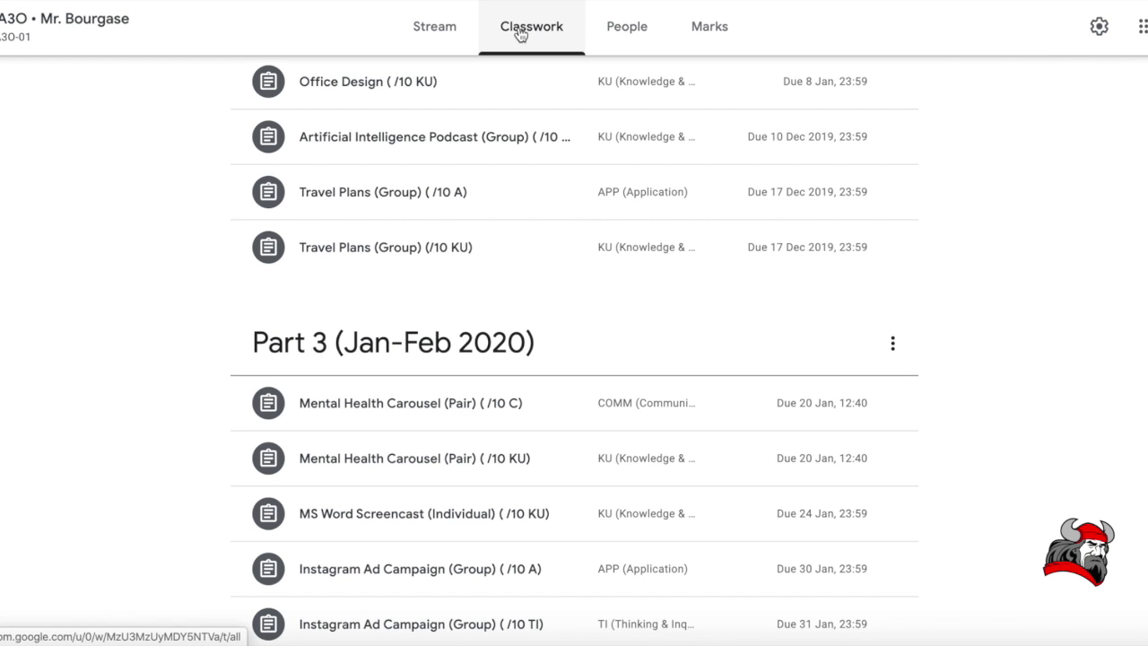
- Expand the Slide Template (Individual) assignment under Part 4 to reveal its instructions document
scroll(512, 461, "down", 4)
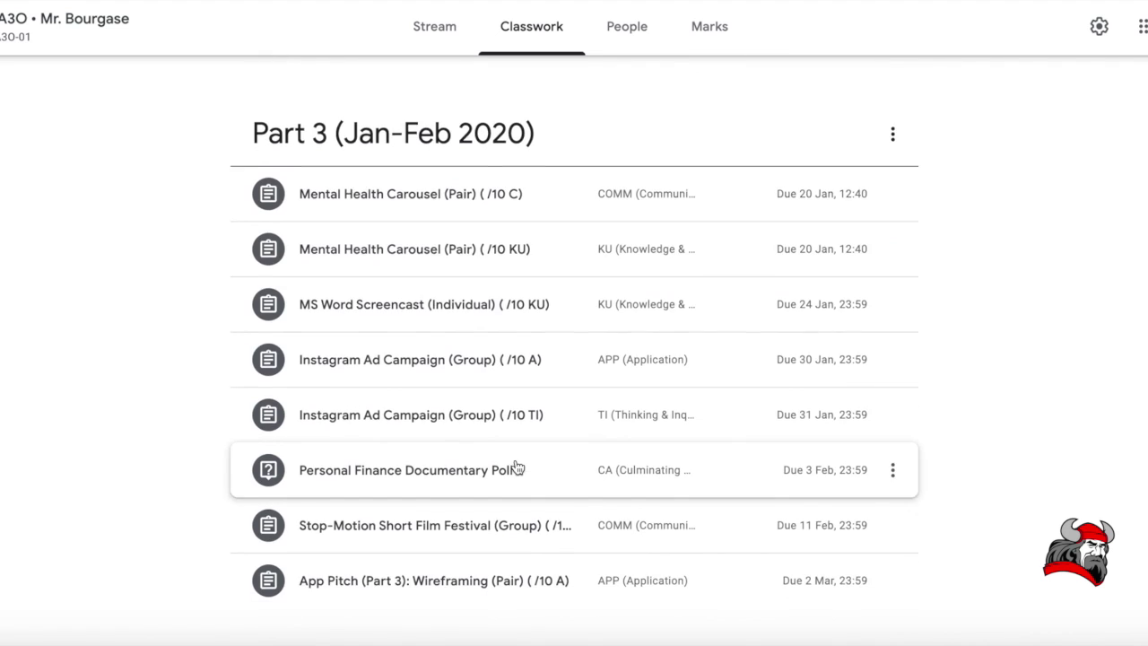
scroll(516, 466, "down", 6)
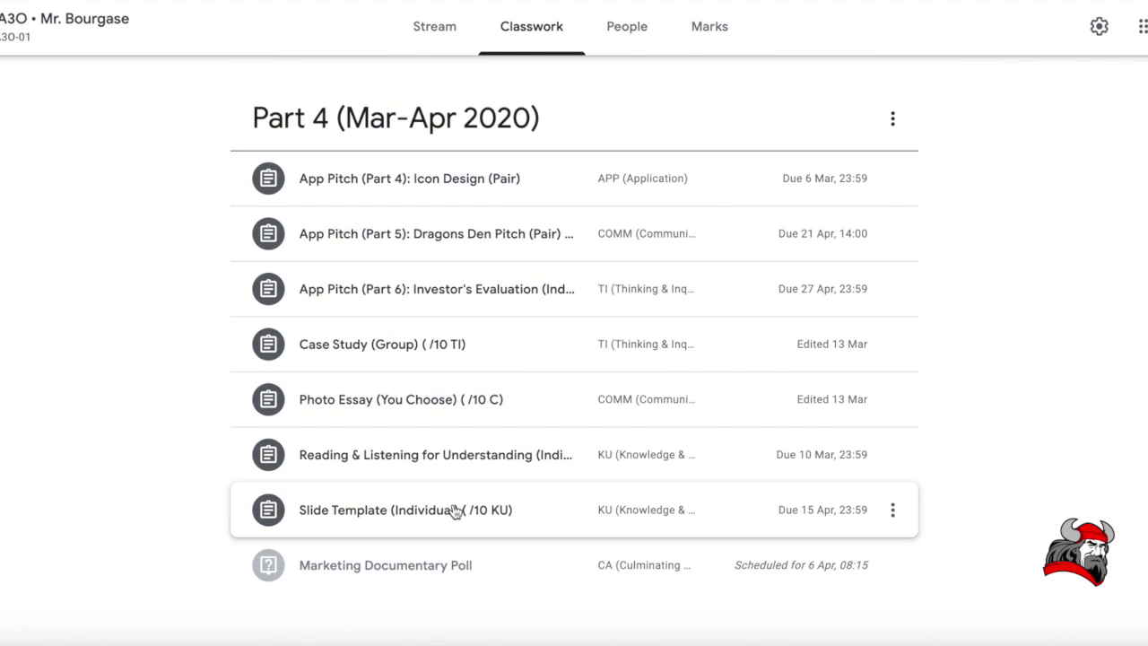
left_click(454, 510)
scroll(387, 499, "down", 3)
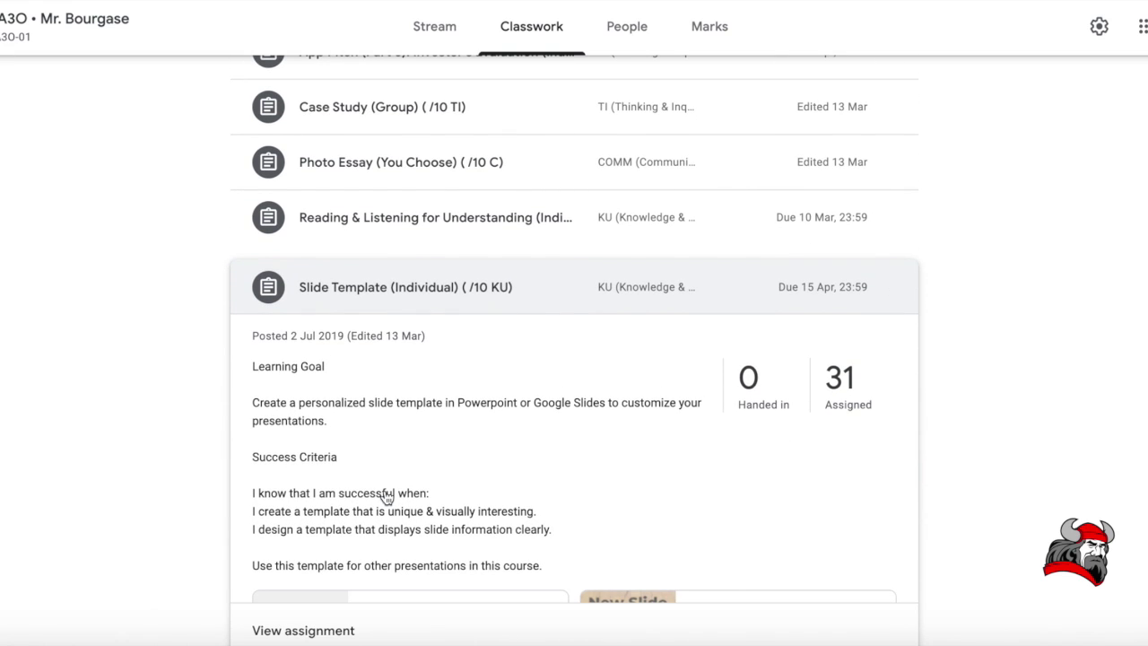
scroll(385, 496, "down", 1)
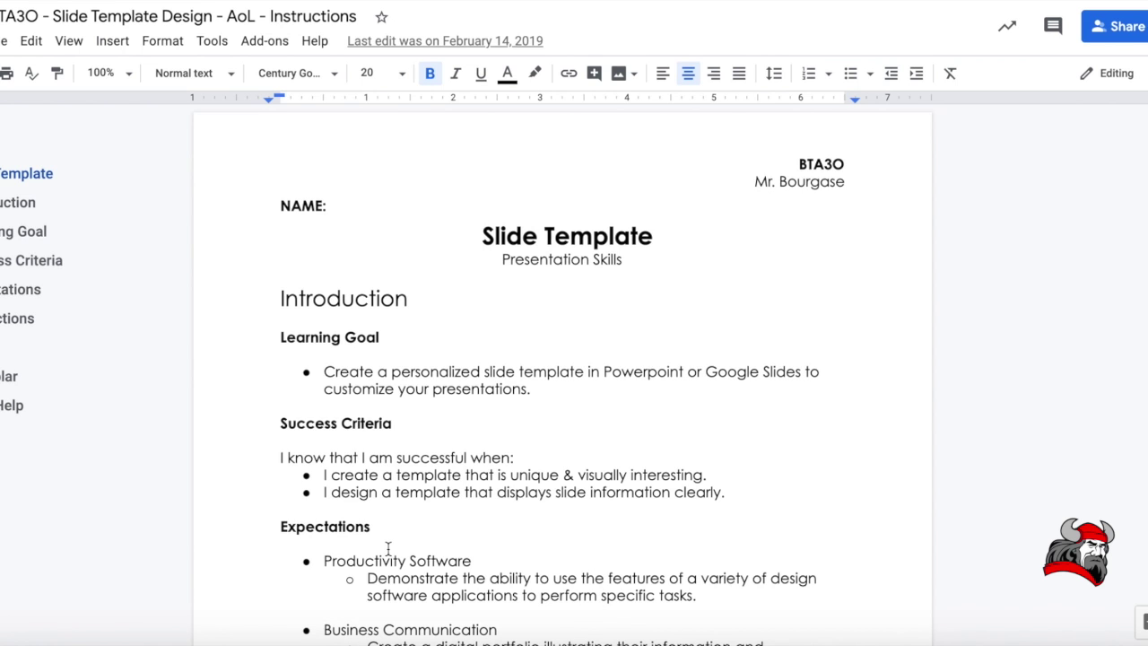
- Highlight required layouts a–e, Title through Main Point, in the Instructions section
scroll(388, 547, "down", 6)
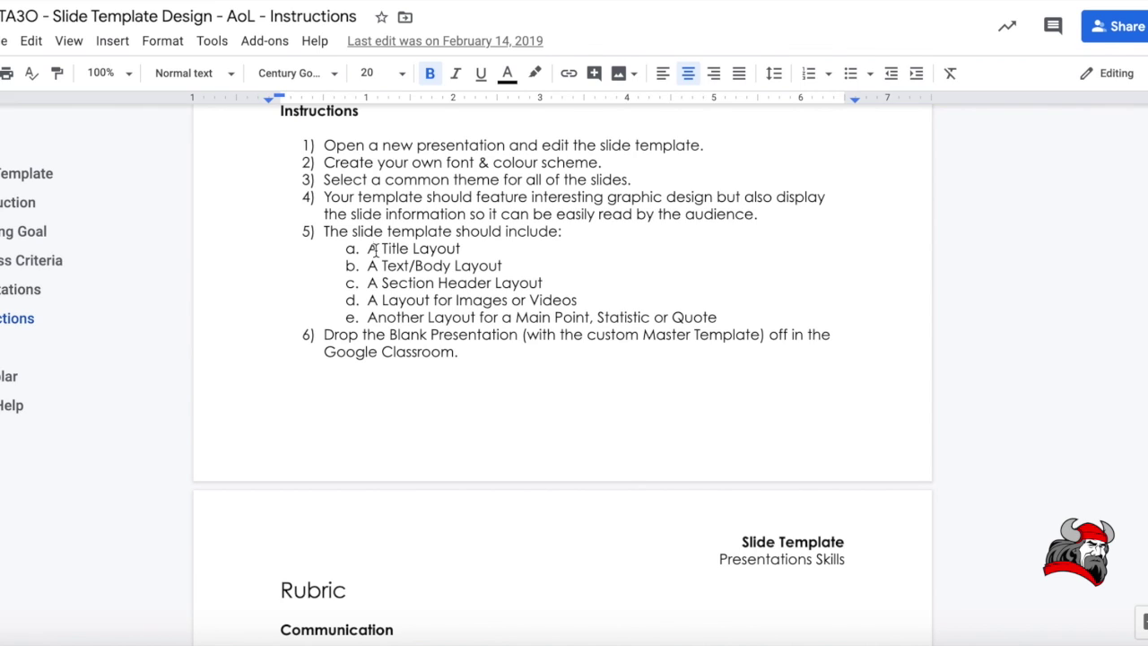
left_click(378, 249)
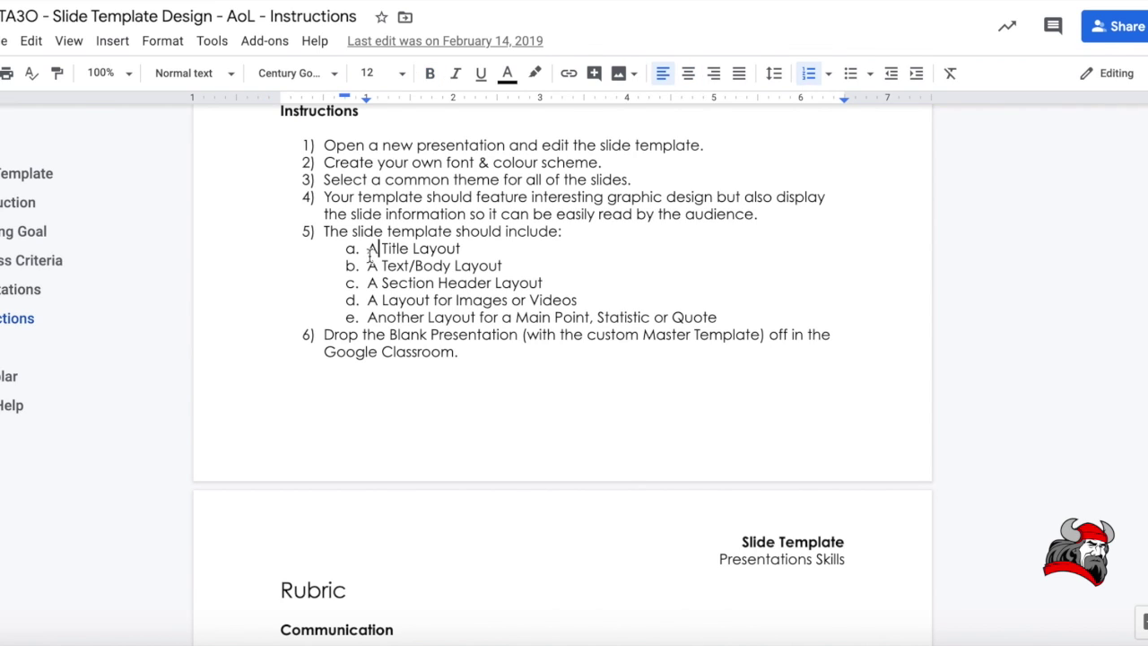
left_click(367, 299)
left_click(368, 315)
left_click(376, 251)
left_click_drag(375, 253, 739, 320)
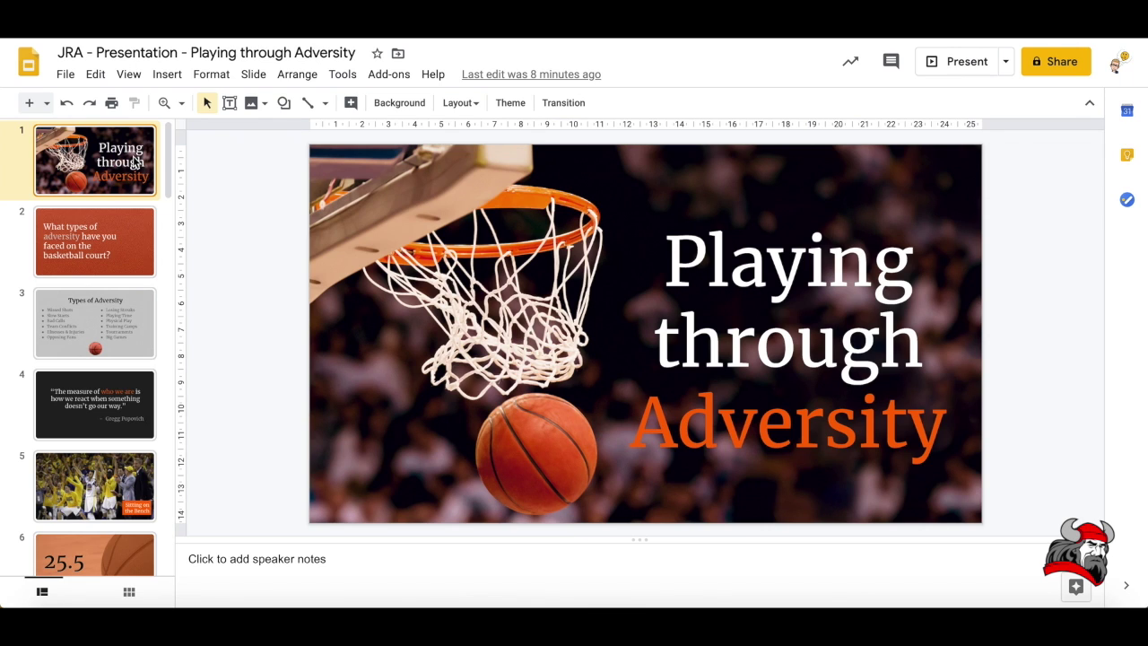
- View slides 2, 9, 8 and the 46.7 statistic slide 14 of Playing through Adversity
left_click(113, 235)
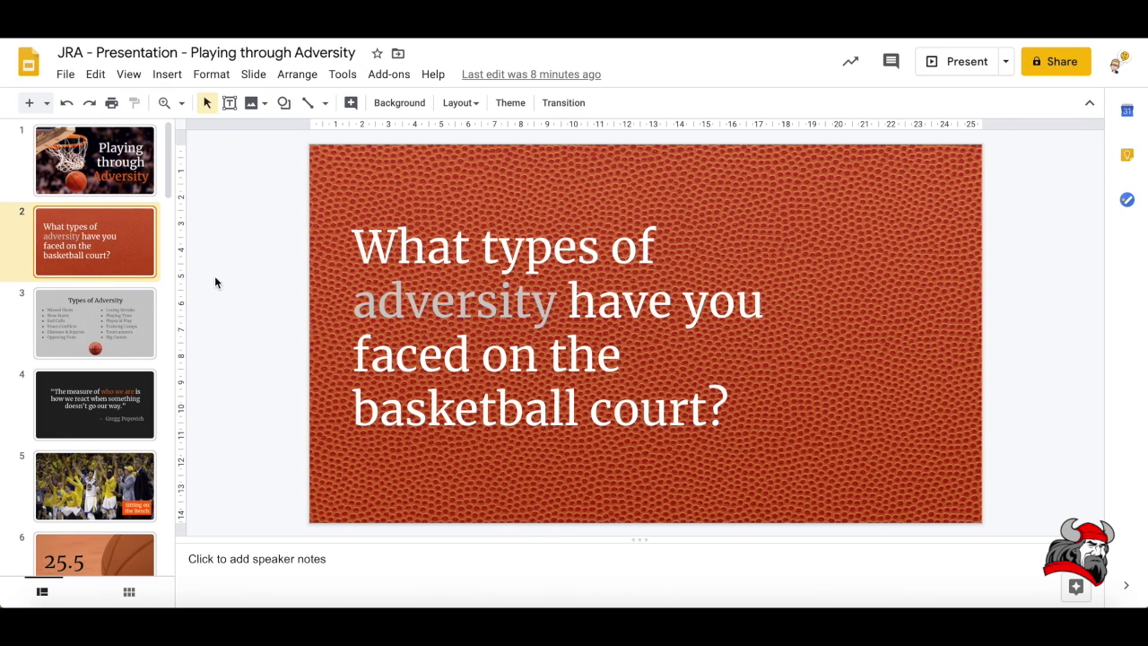
scroll(88, 278, "down", 3)
scroll(88, 278, "down", 8)
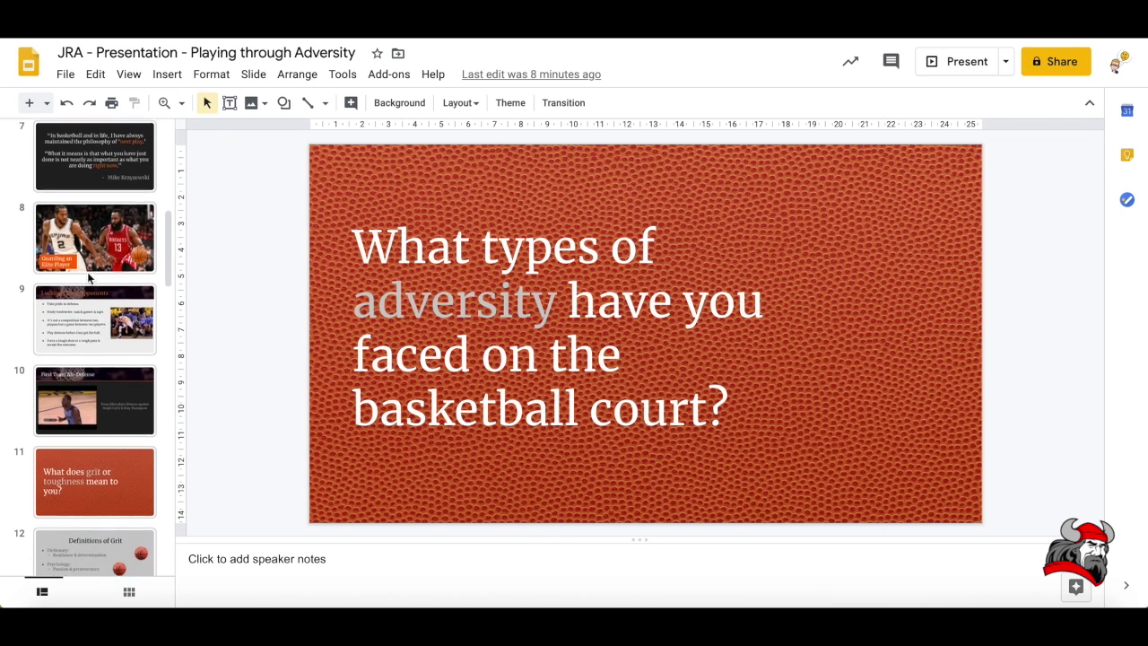
left_click(101, 285)
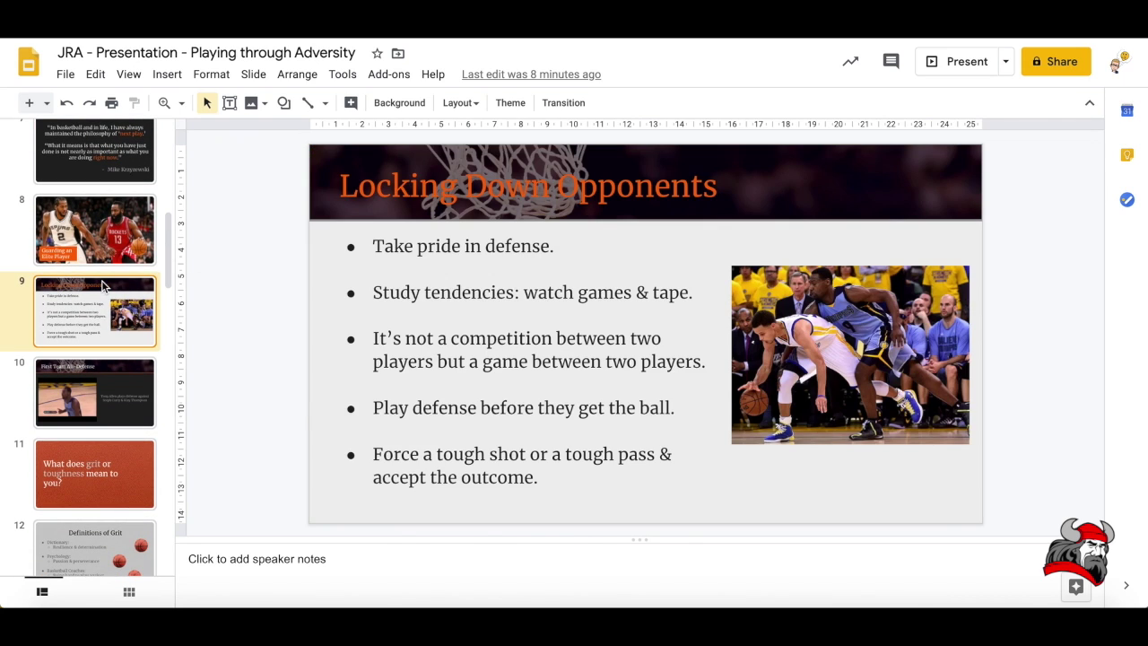
left_click(99, 231)
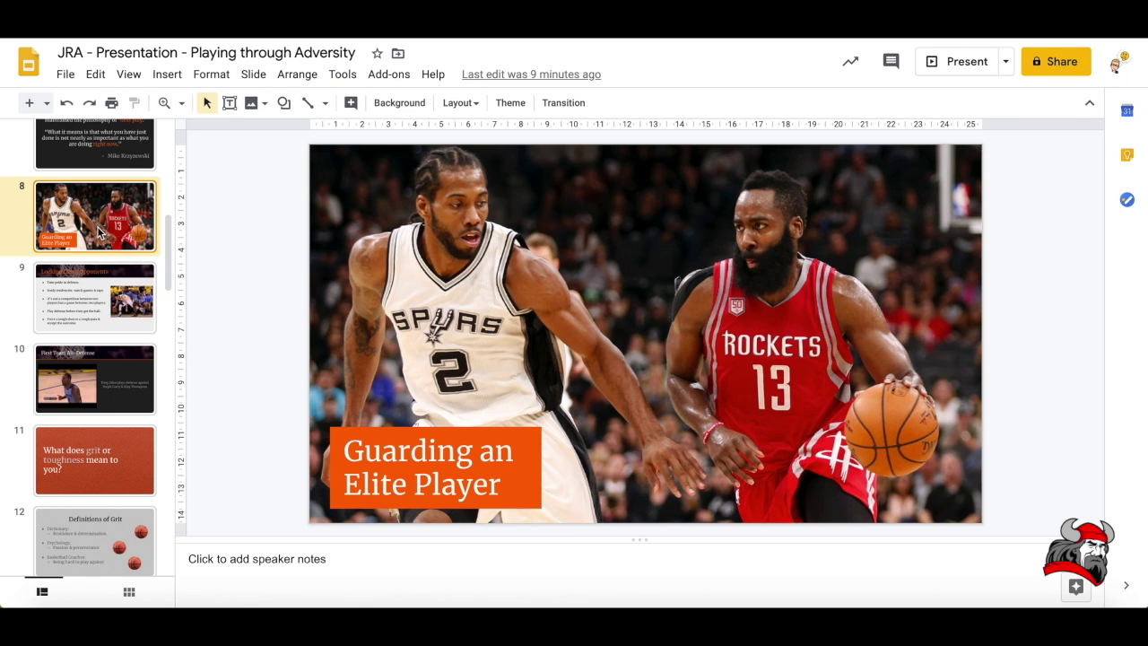
scroll(94, 350, "down", 4)
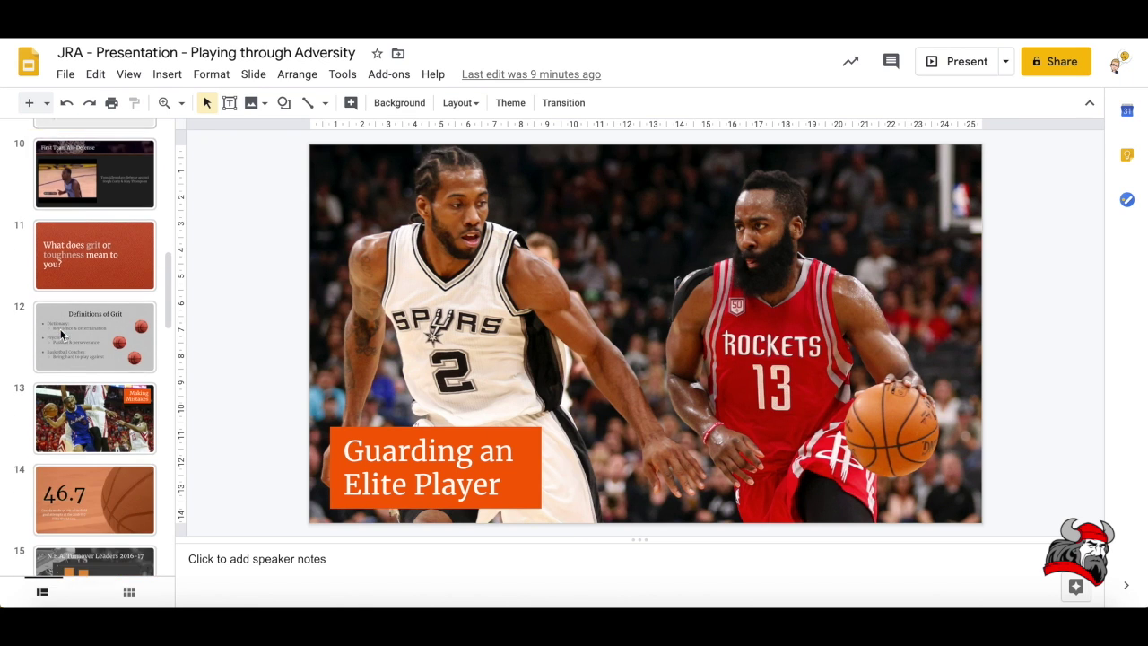
left_click(92, 355)
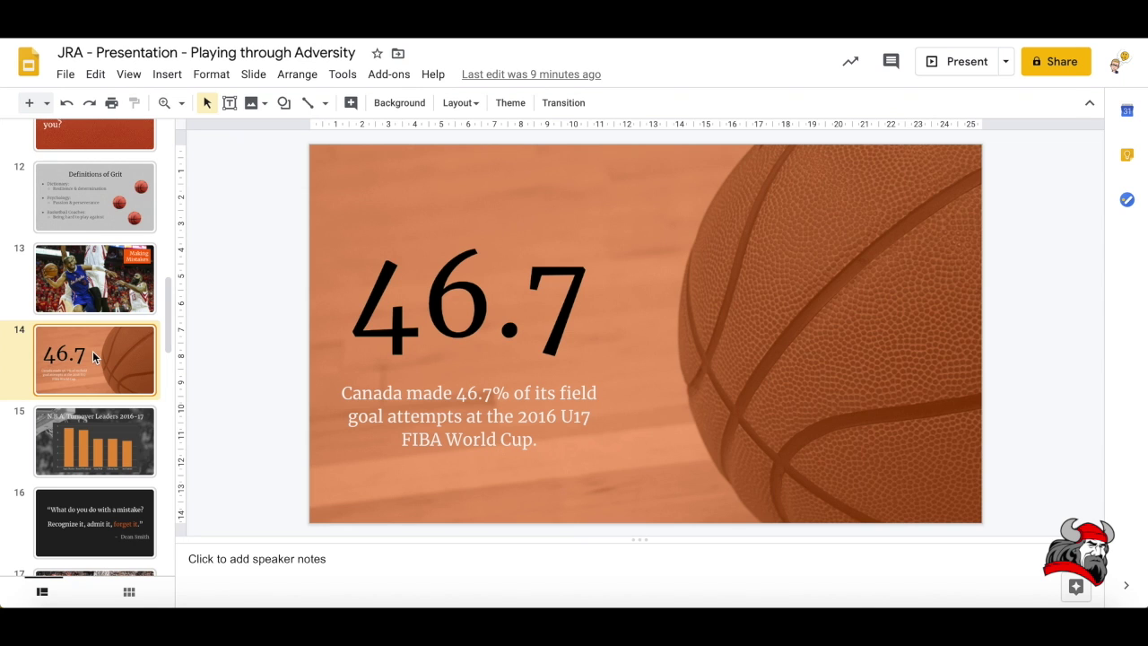
scroll(92, 356, "down", 5)
scroll(93, 357, "down", 4)
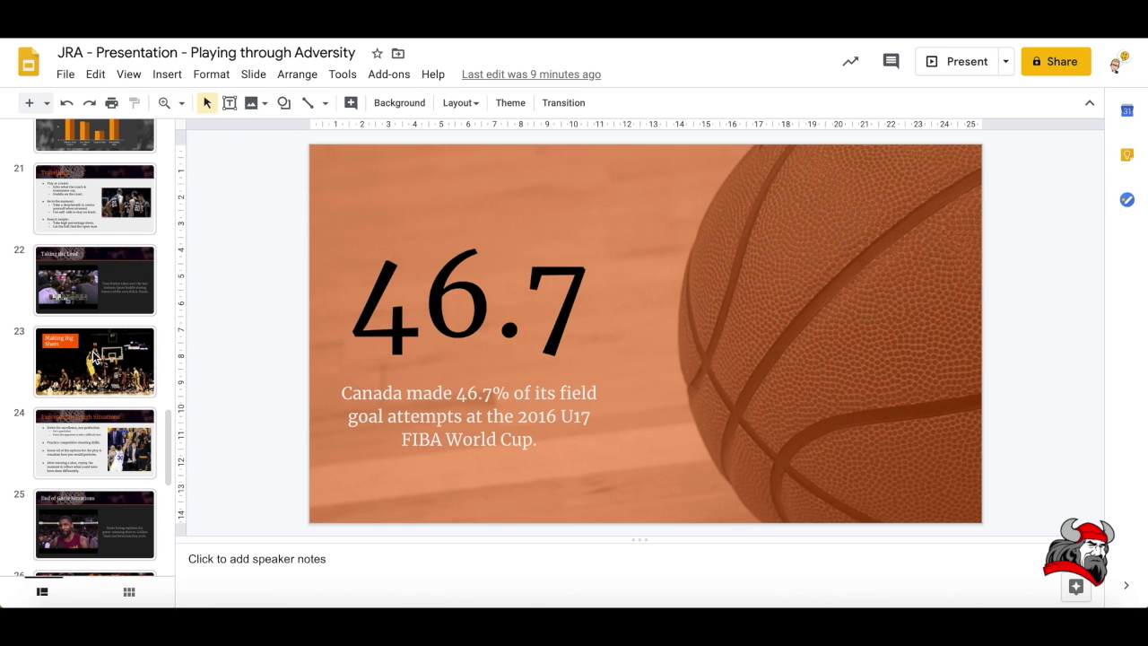
scroll(94, 356, "down", 5)
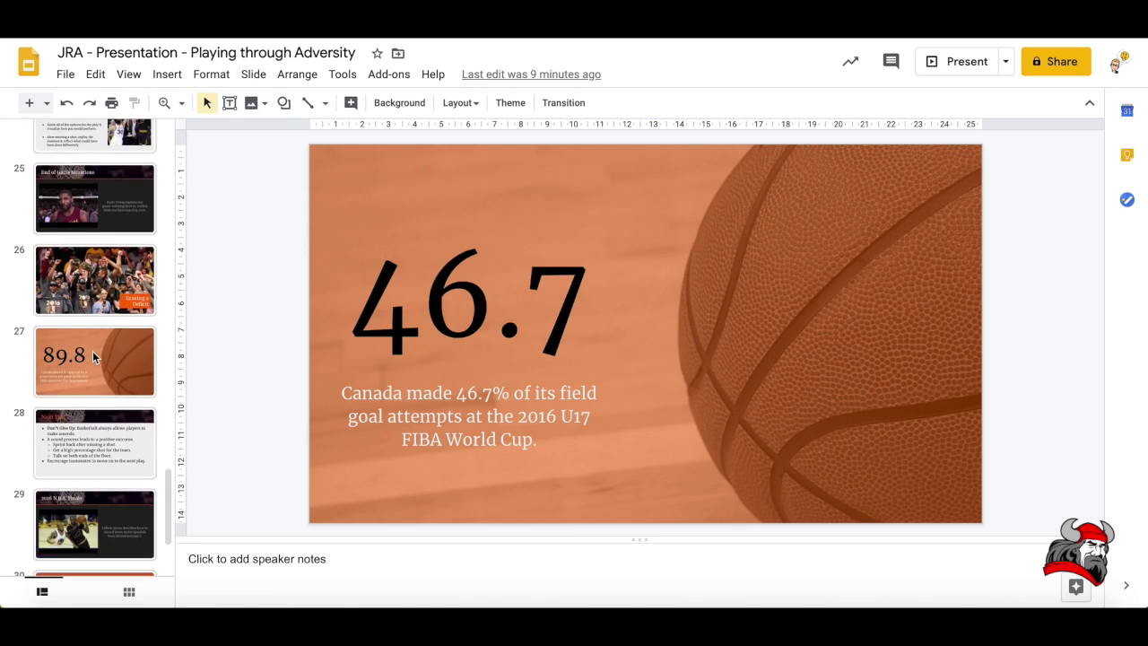
scroll(92, 355, "up", 4)
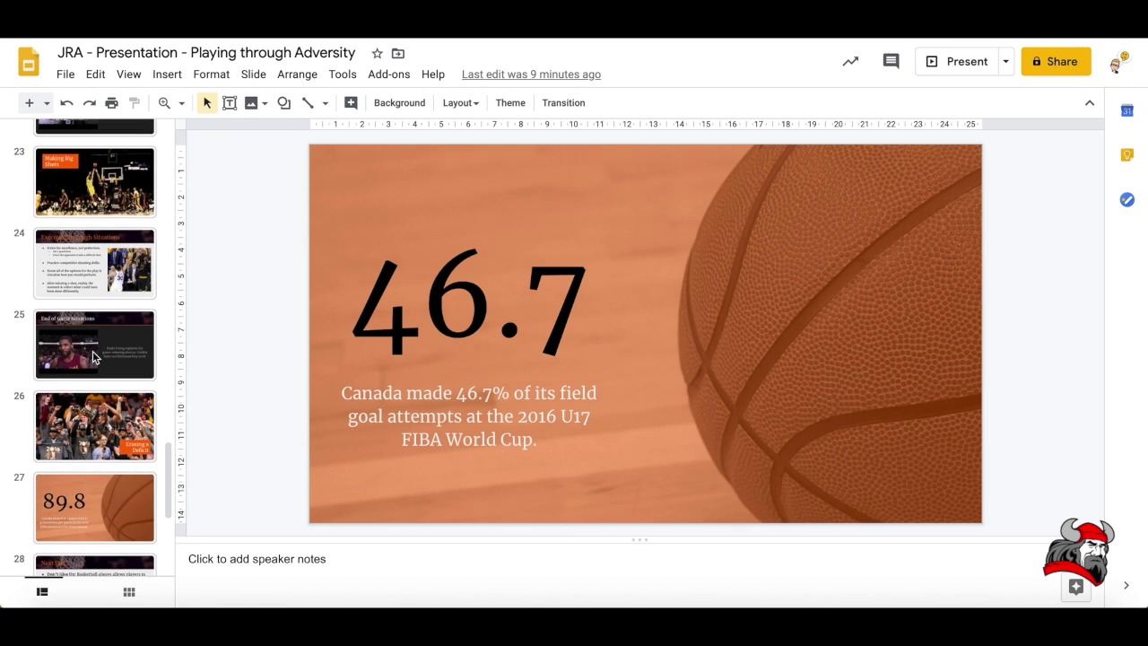
- Add a title-and-body slide, then undo it to remove the blank slide
left_click(47, 104)
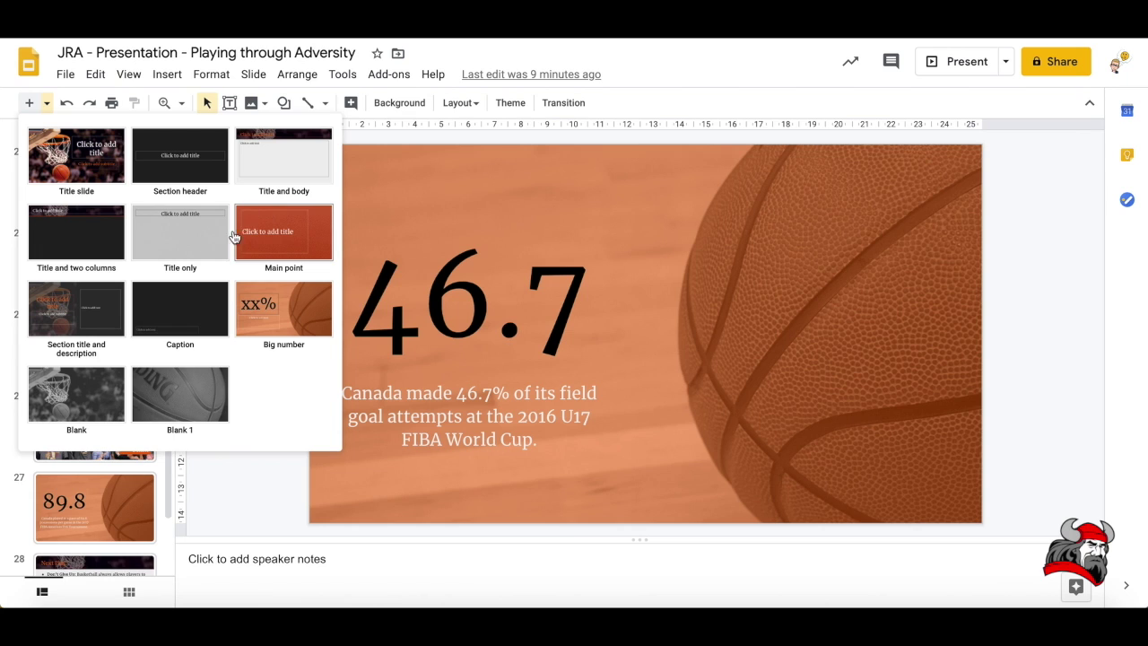
left_click(294, 165)
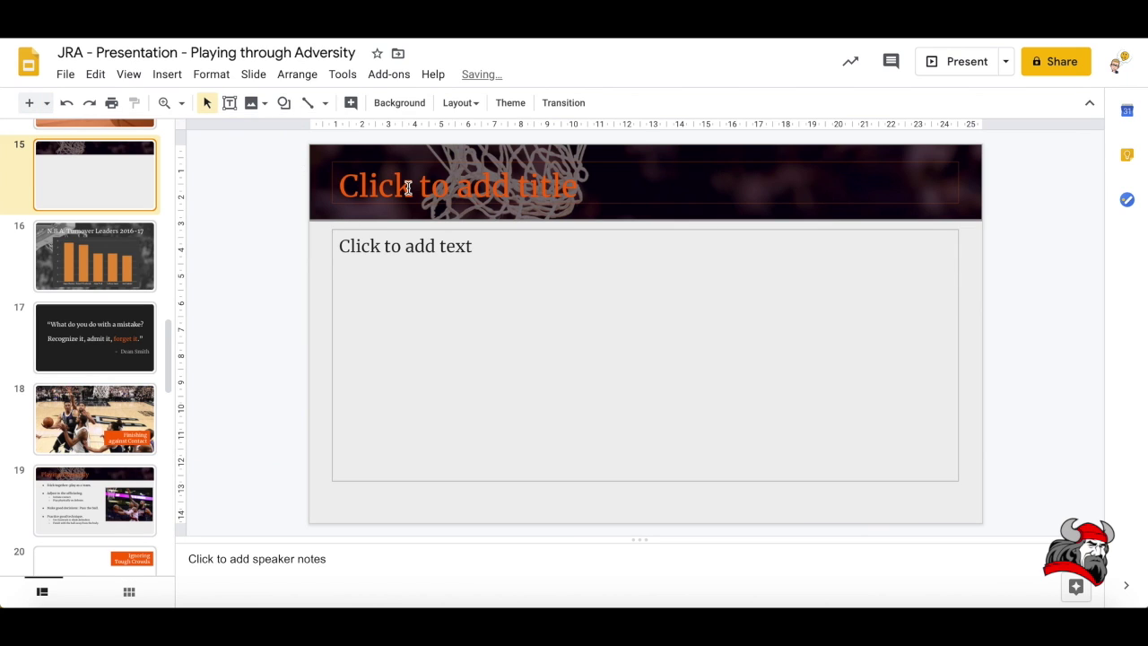
left_click(408, 187)
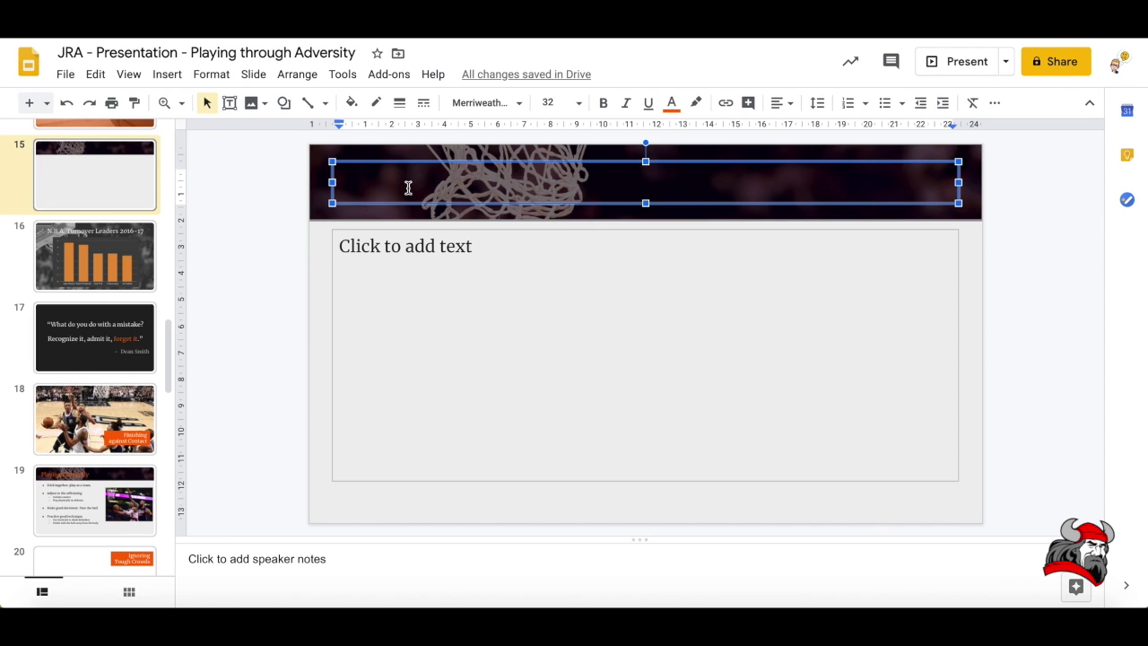
key("ctrl+z")
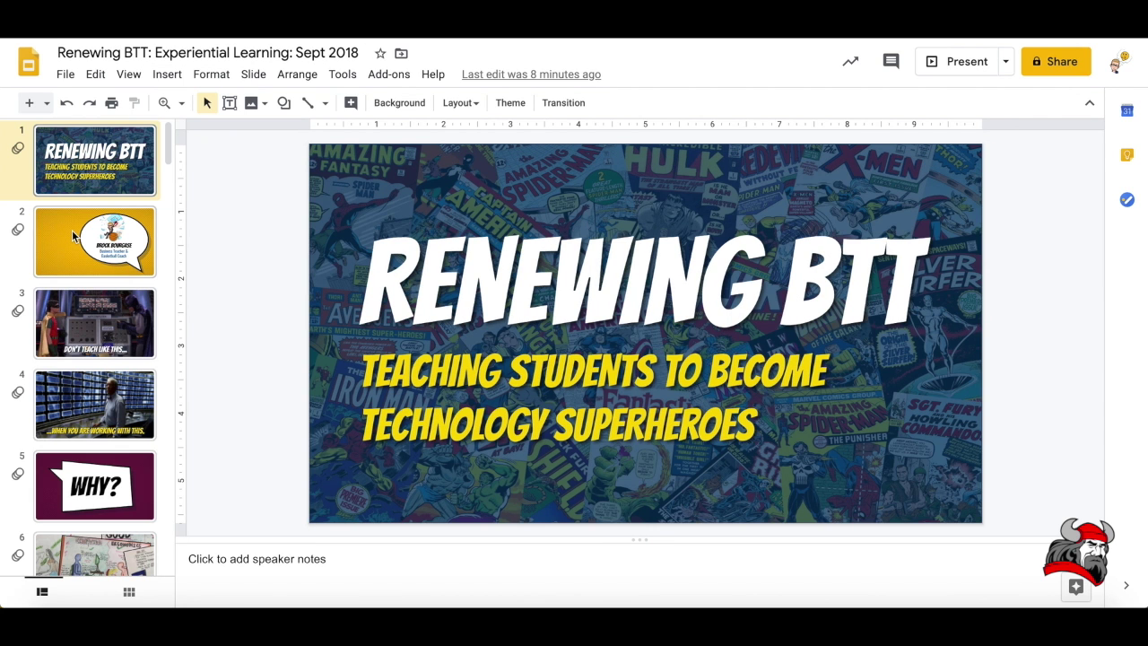
- View the title, WHAT? and The Process slides of the Renewing BTT deck
left_click(73, 236)
left_click(94, 181)
scroll(45, 250, "down", 4)
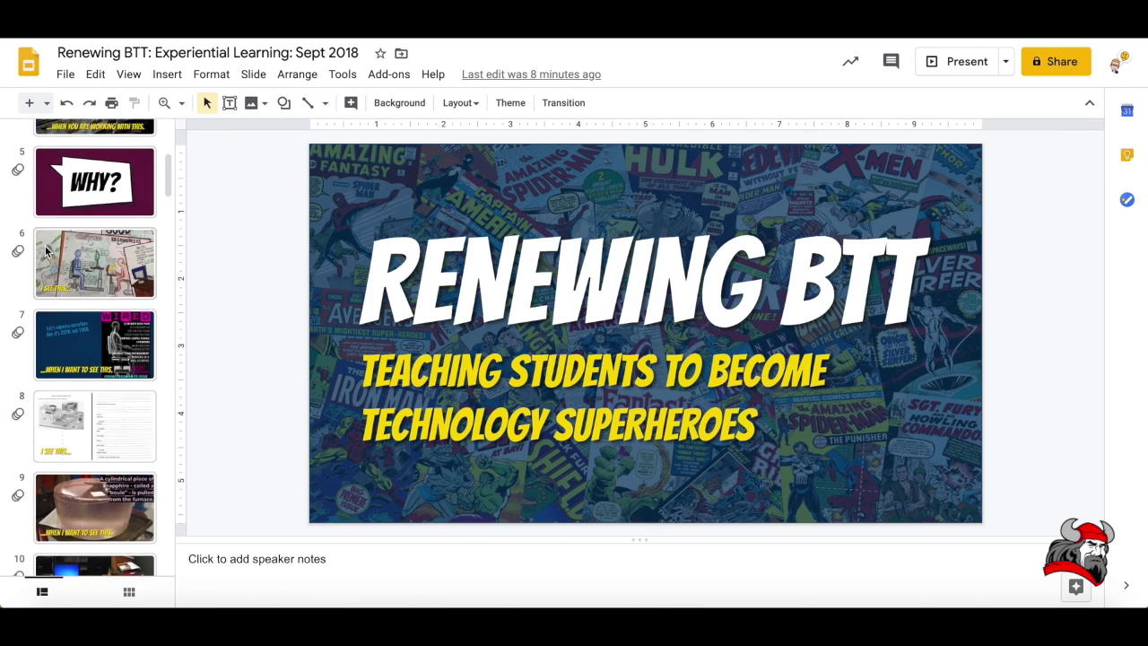
scroll(47, 251, "down", 8)
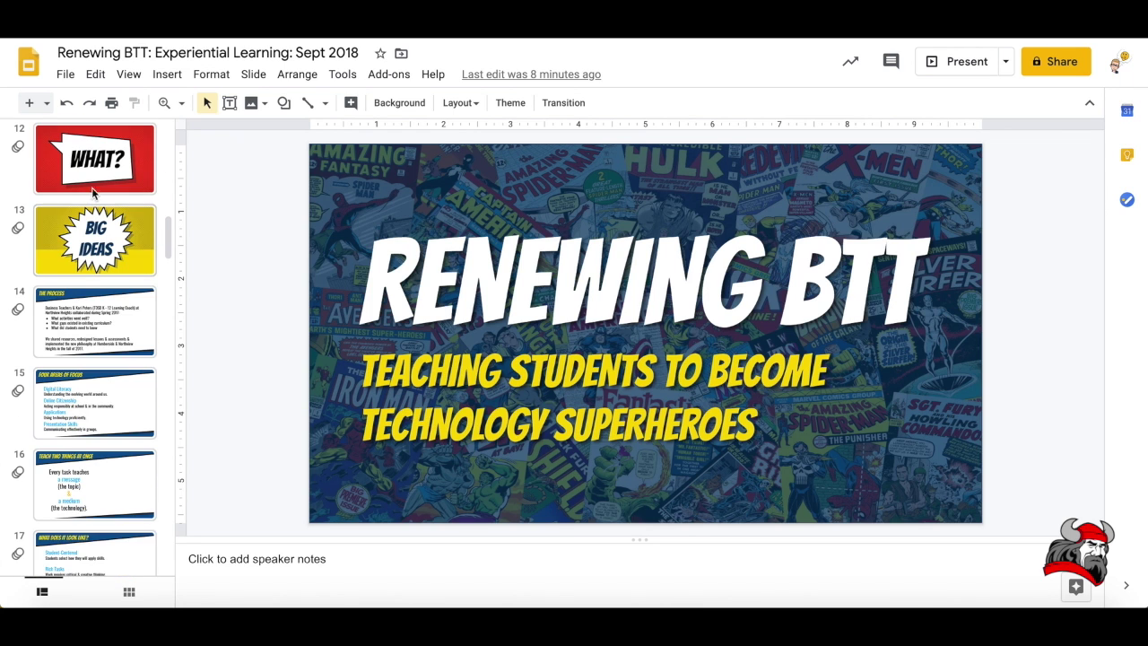
left_click(92, 188)
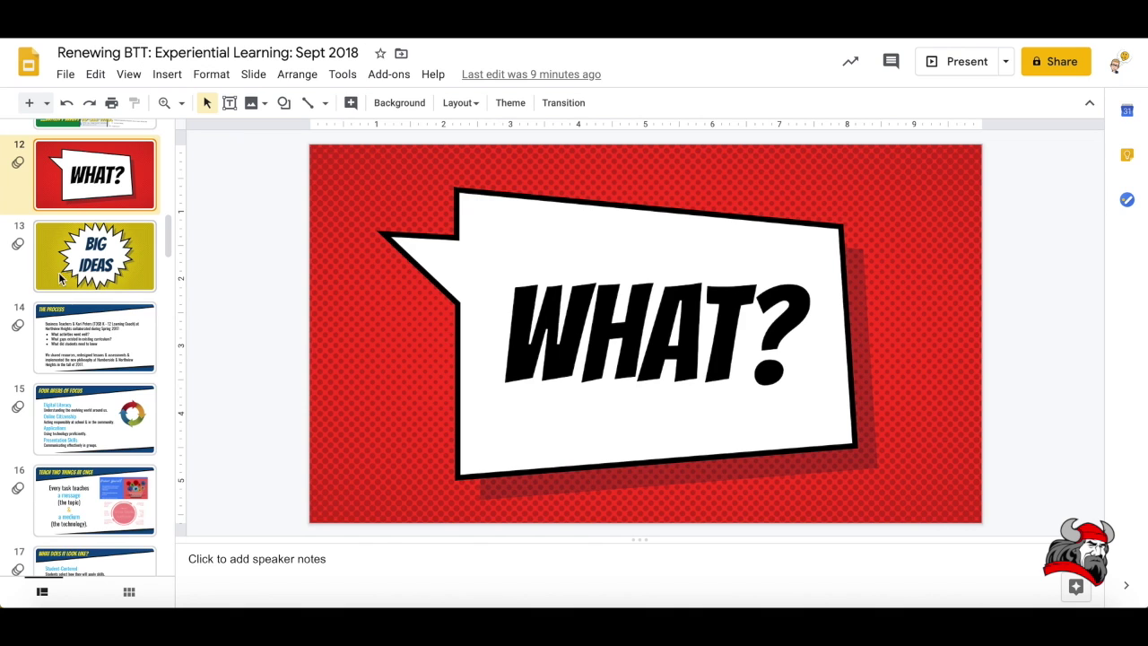
left_click(71, 318)
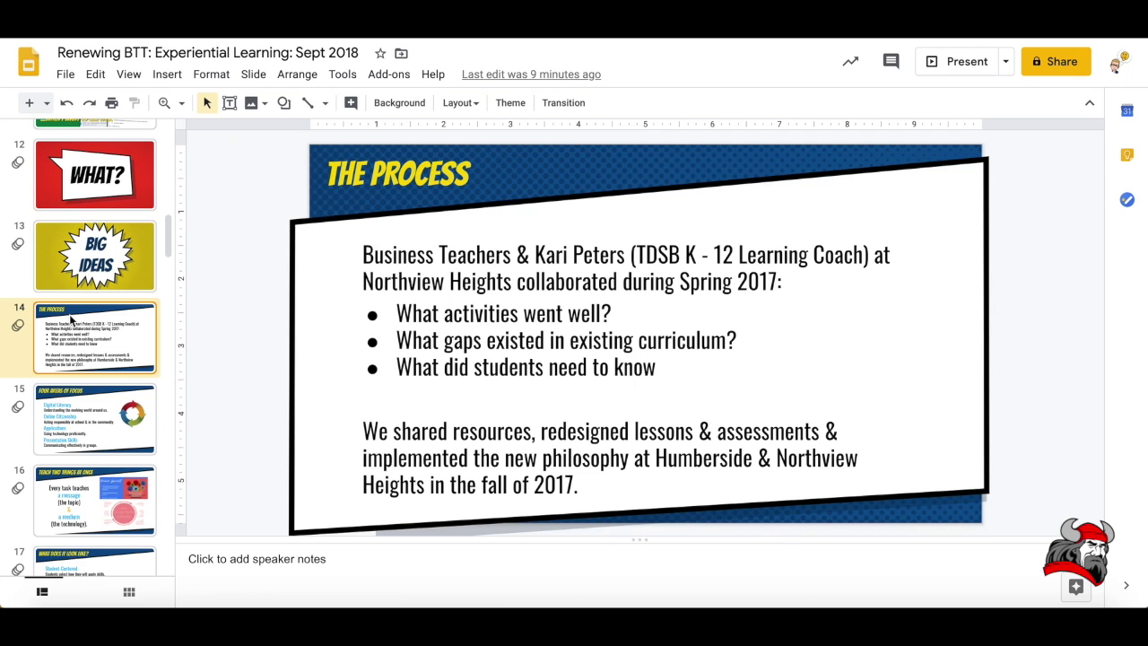
- View the Video Course Outline, FLEXIBILITY and IT'S FUN slides further down the deck
scroll(71, 319, "down", 5)
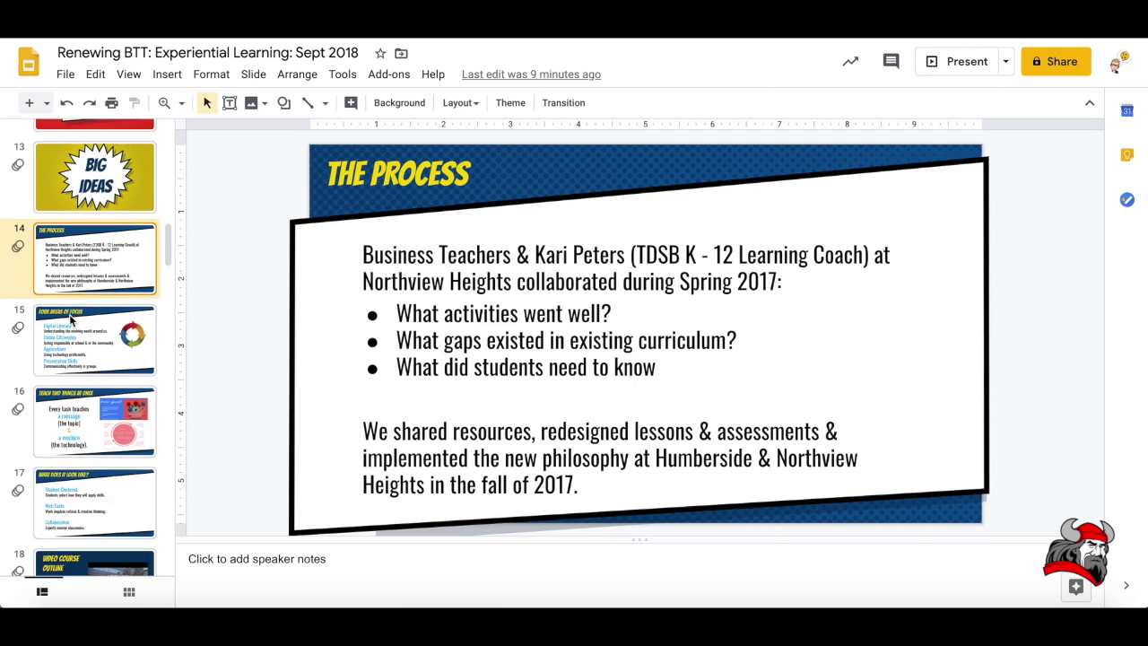
left_click(84, 289)
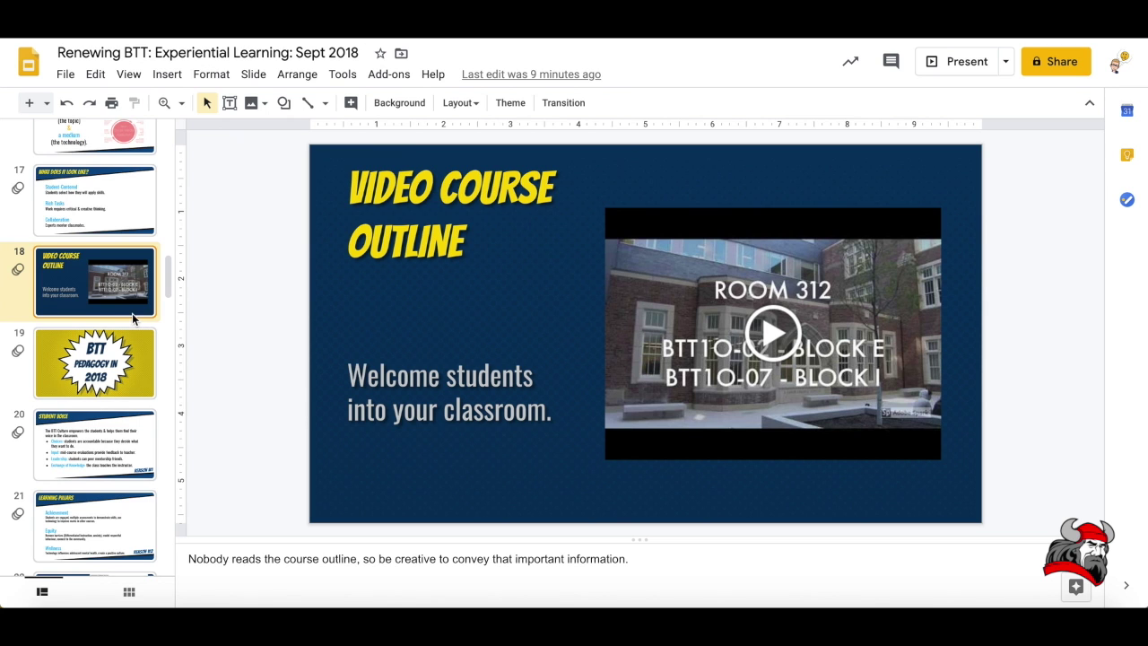
scroll(133, 318, "down", 10)
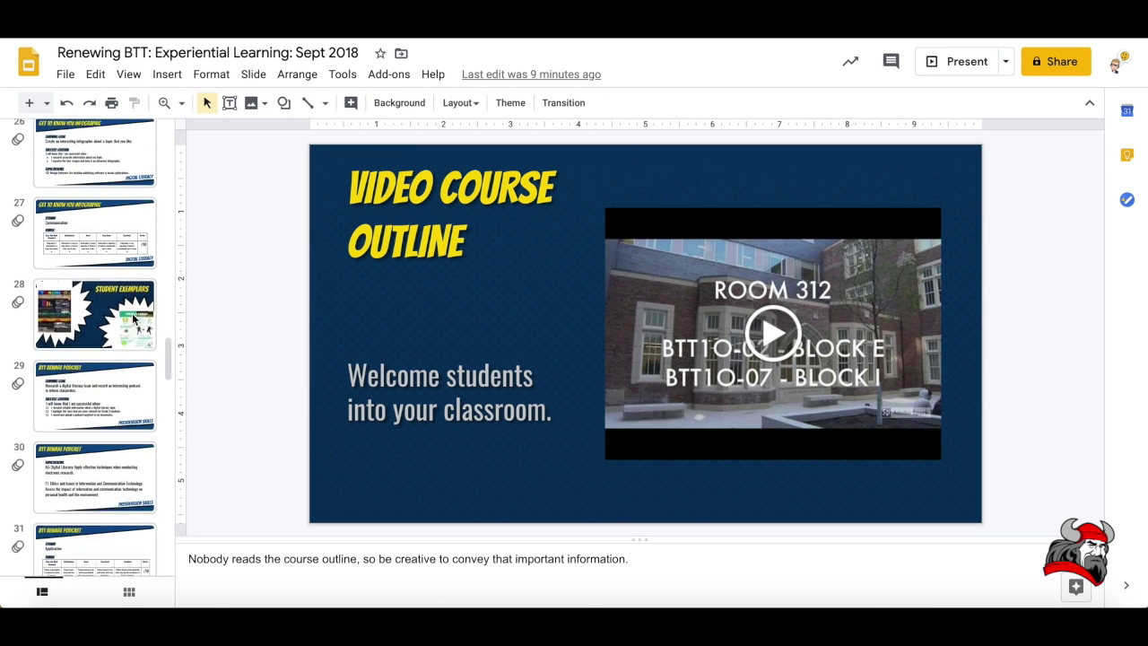
scroll(133, 318, "down", 10)
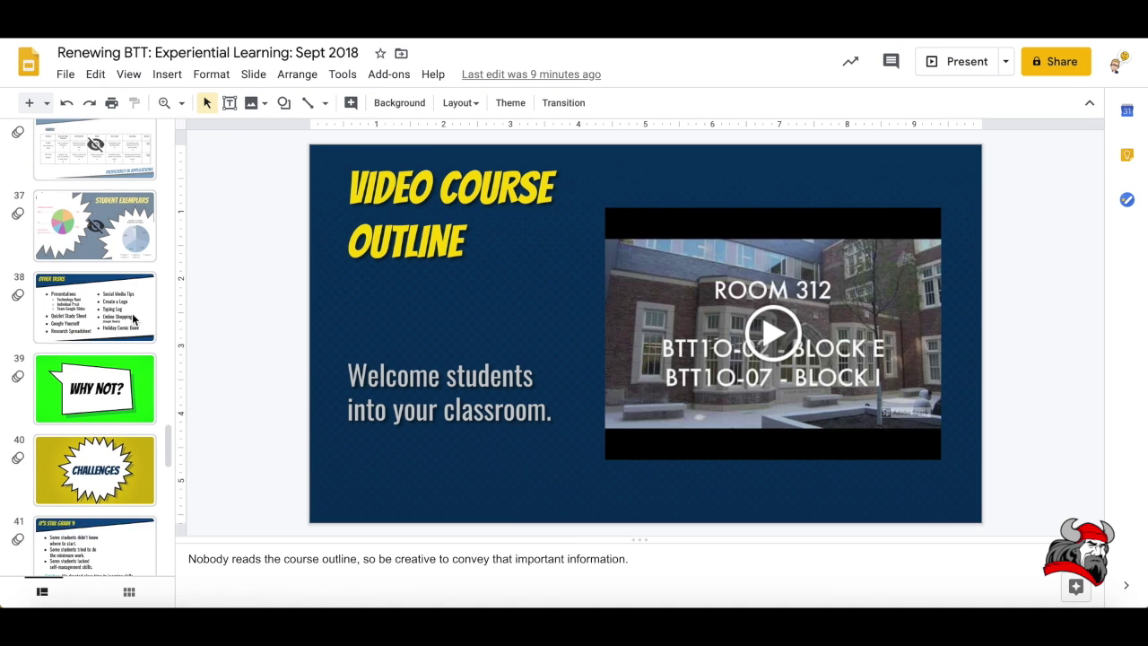
scroll(133, 318, "down", 3)
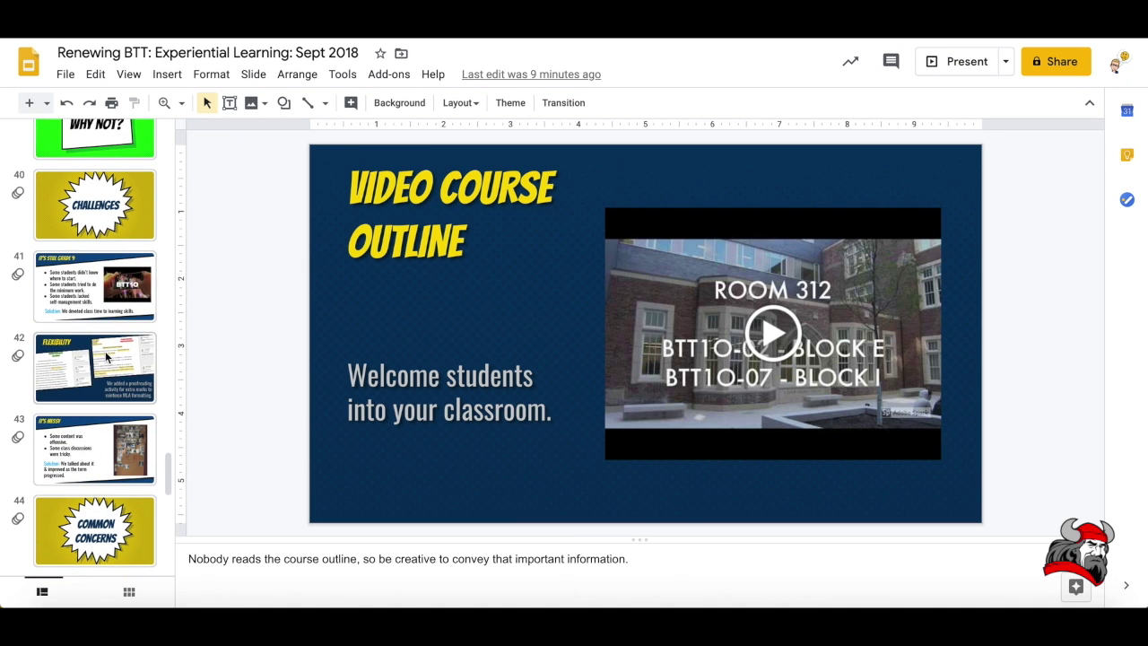
left_click(106, 357)
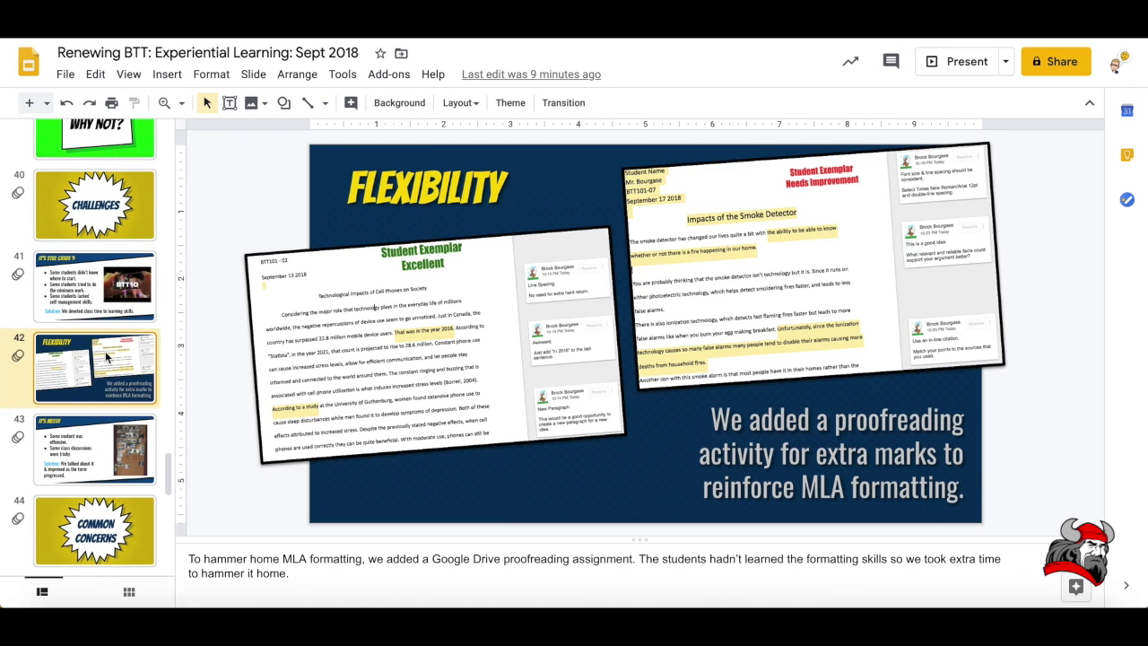
scroll(106, 357, "down", 5)
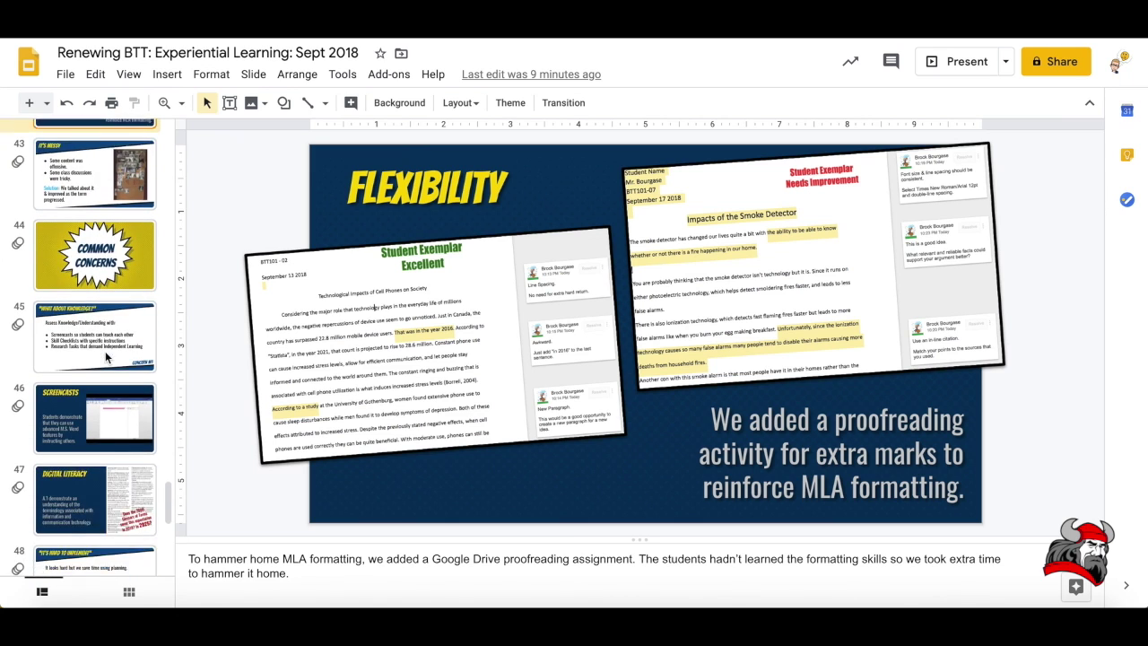
scroll(106, 357, "down", 3)
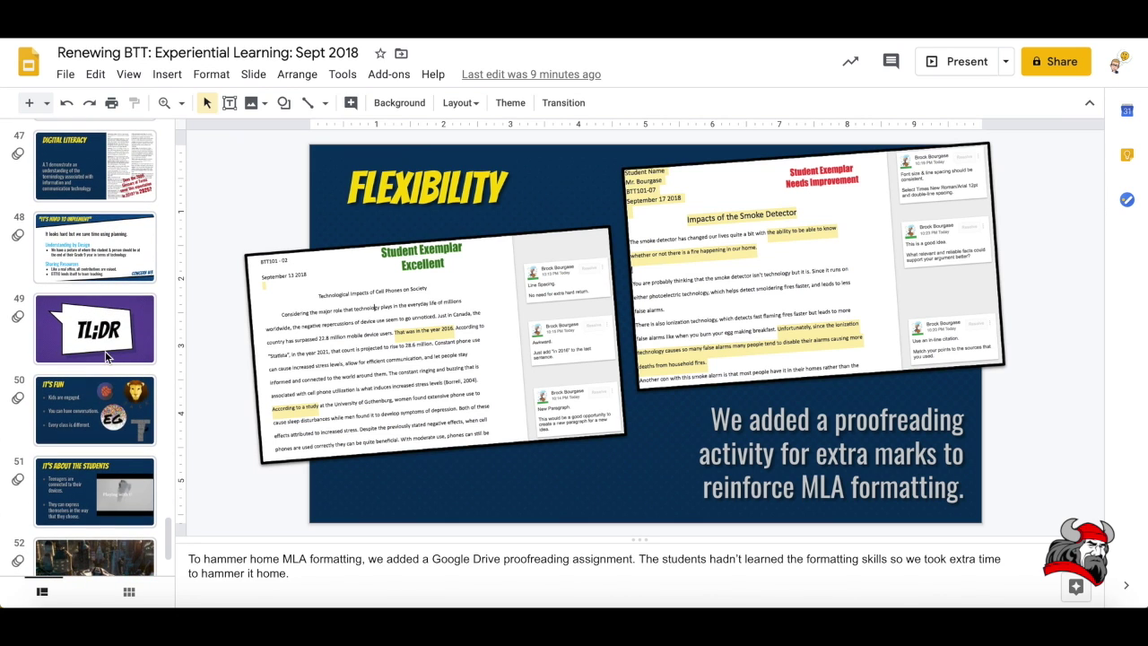
left_click(86, 417)
scroll(86, 413, "down", 1)
scroll(86, 414, "down", 1)
scroll(83, 410, "up", 20)
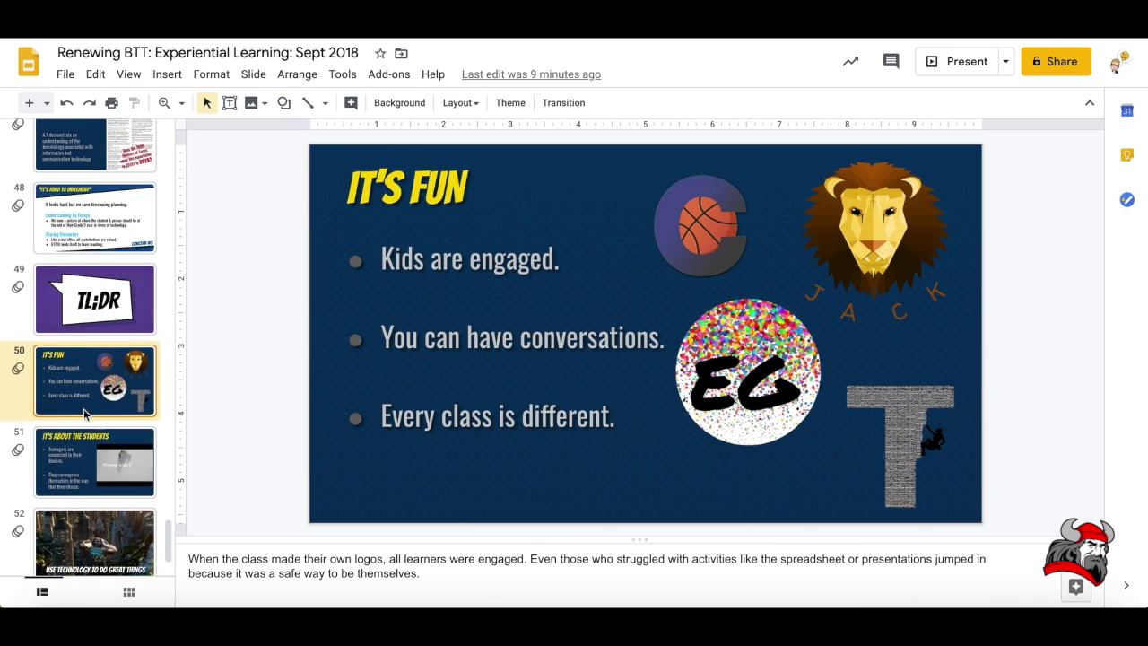
left_click(47, 104)
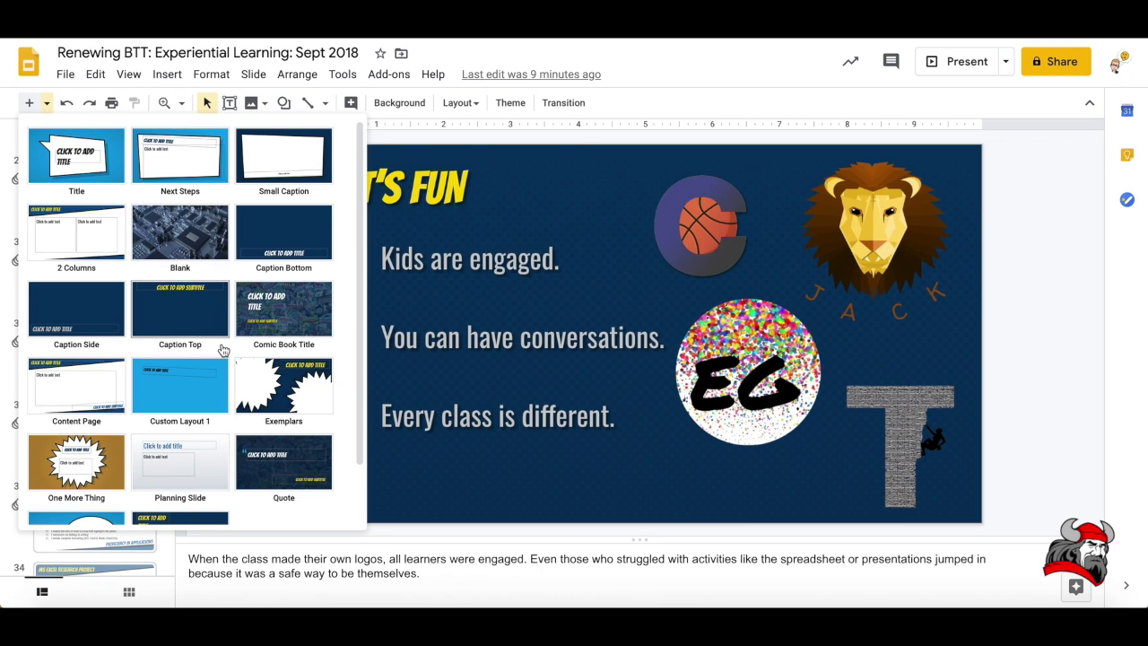
- Add a Quote-layout slide titled 'SLIDE TEMPLATES ARE EASY.' with the author's name as subtitle
left_click(263, 470)
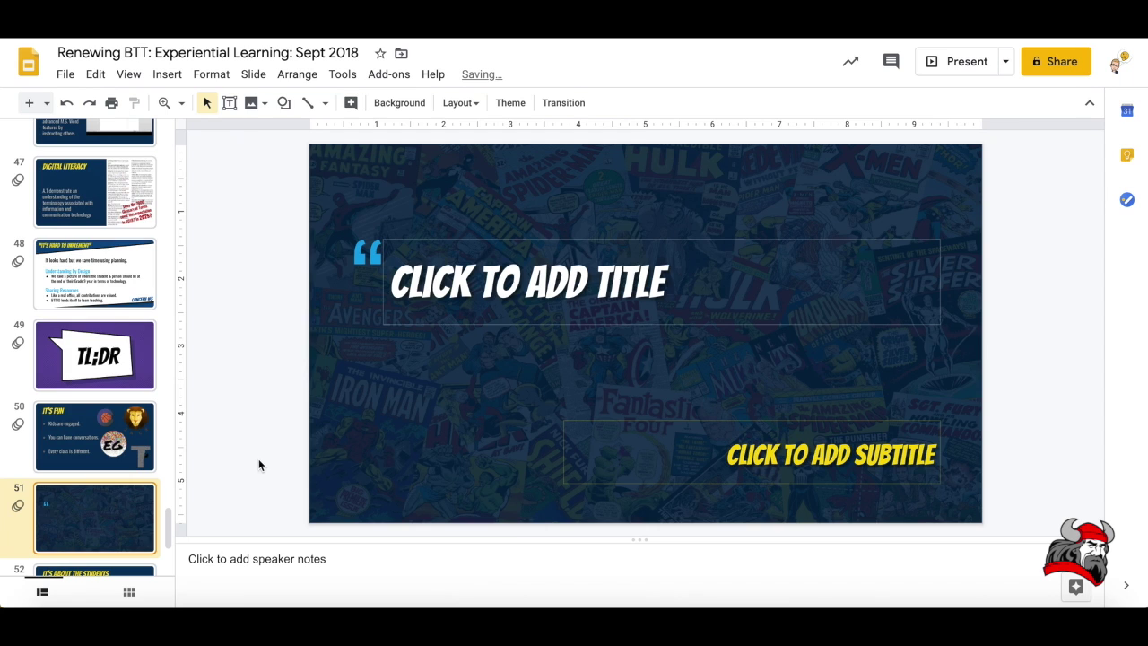
left_click(439, 296)
type("S")
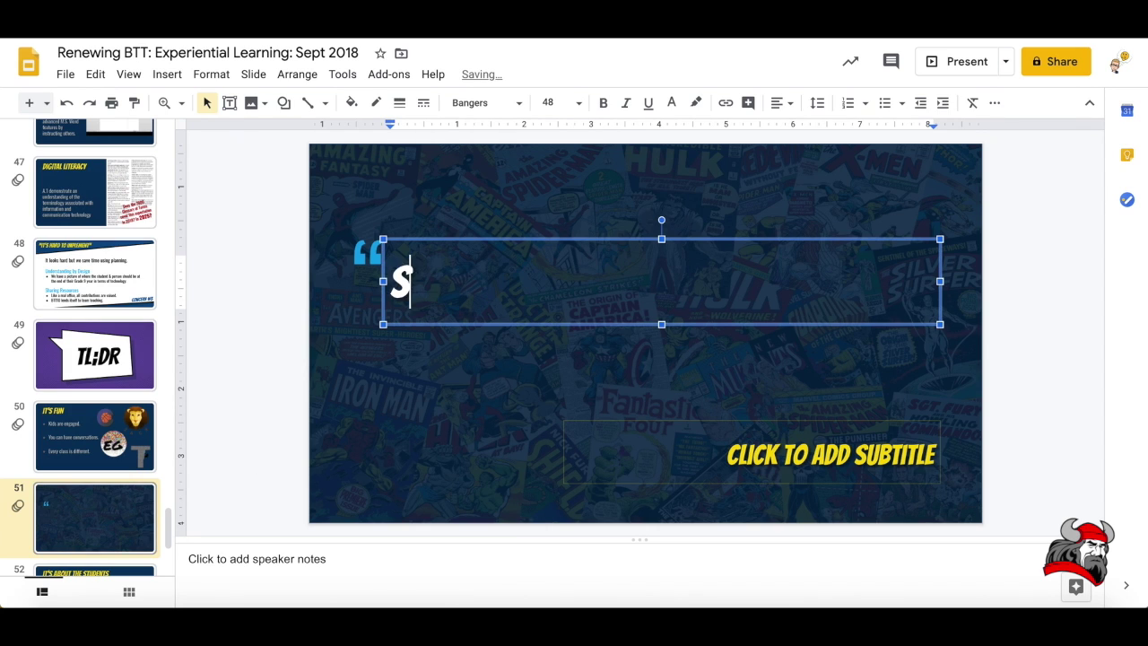
type("LIDE TEMPL")
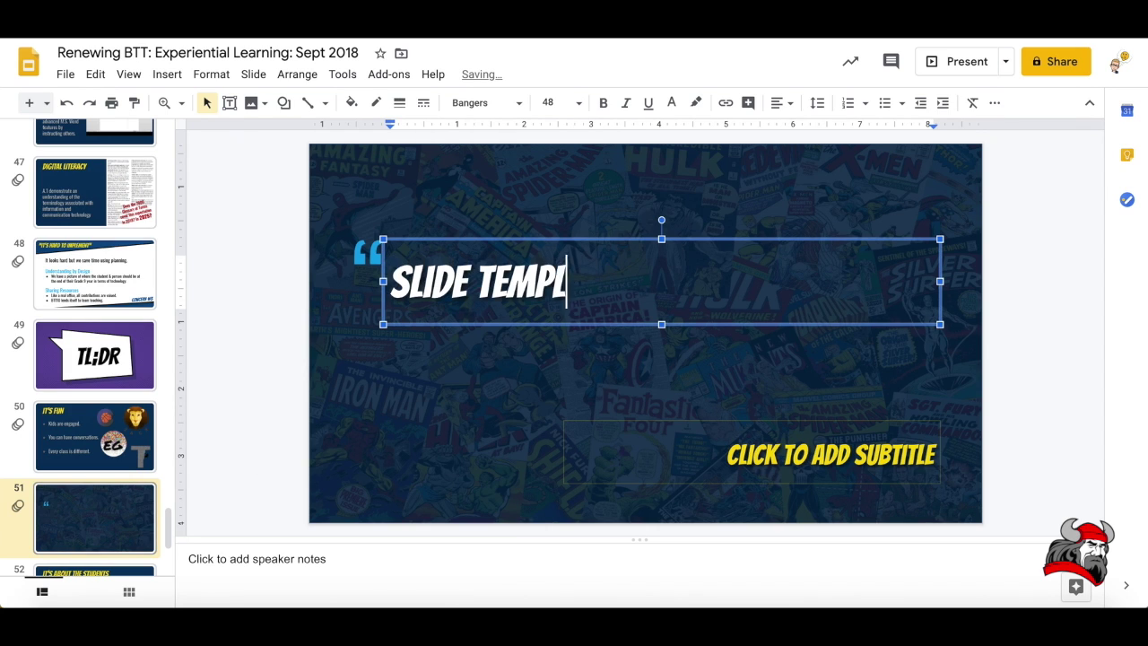
type("ATES ARE EASY.")
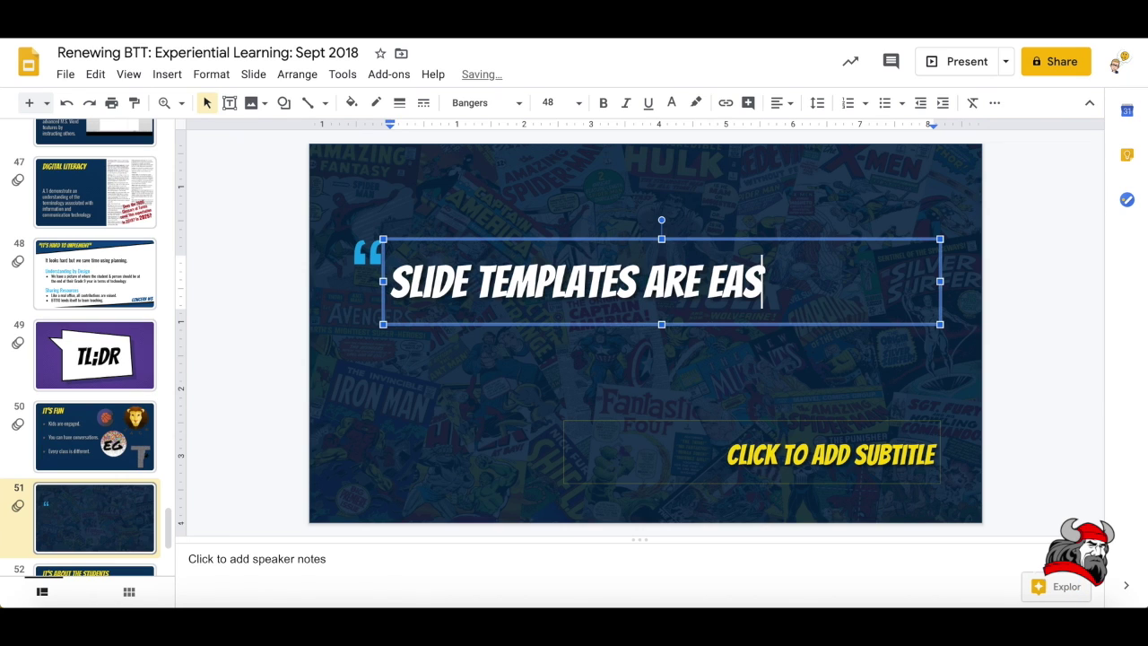
left_click(717, 463)
type("M")
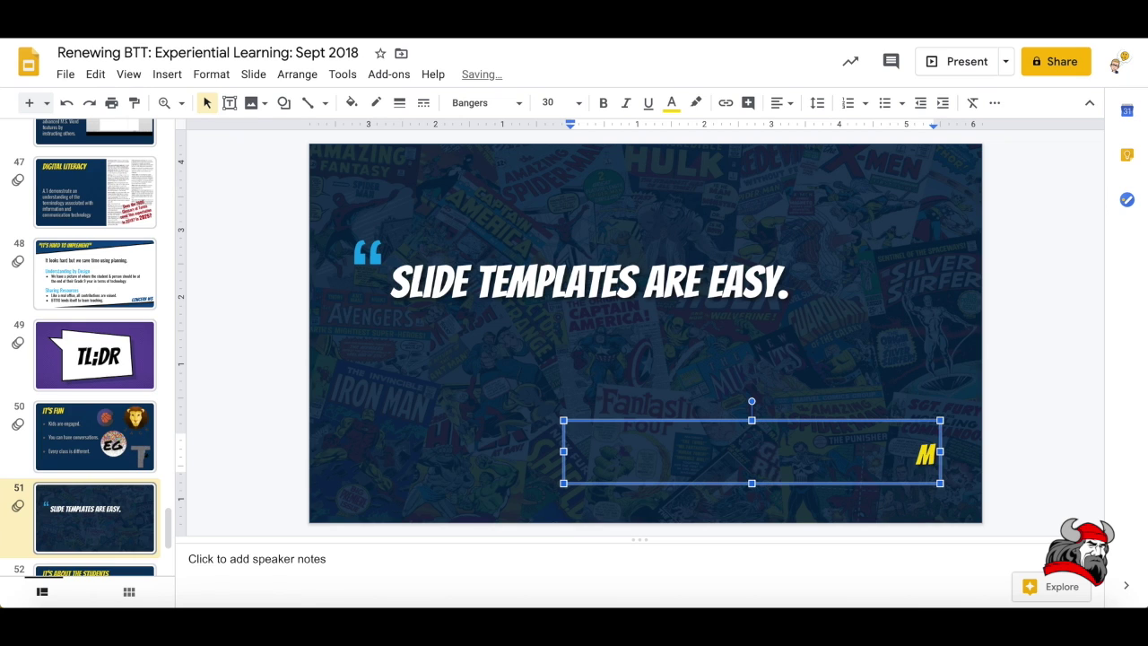
type("R BOURGASE")
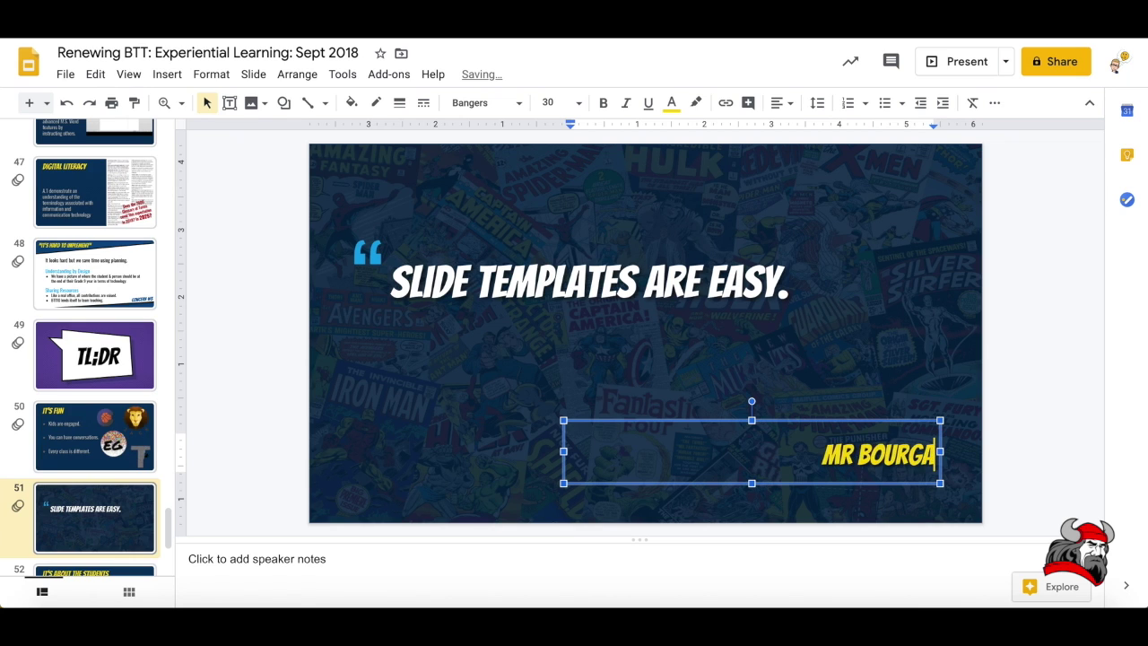
left_click(559, 386)
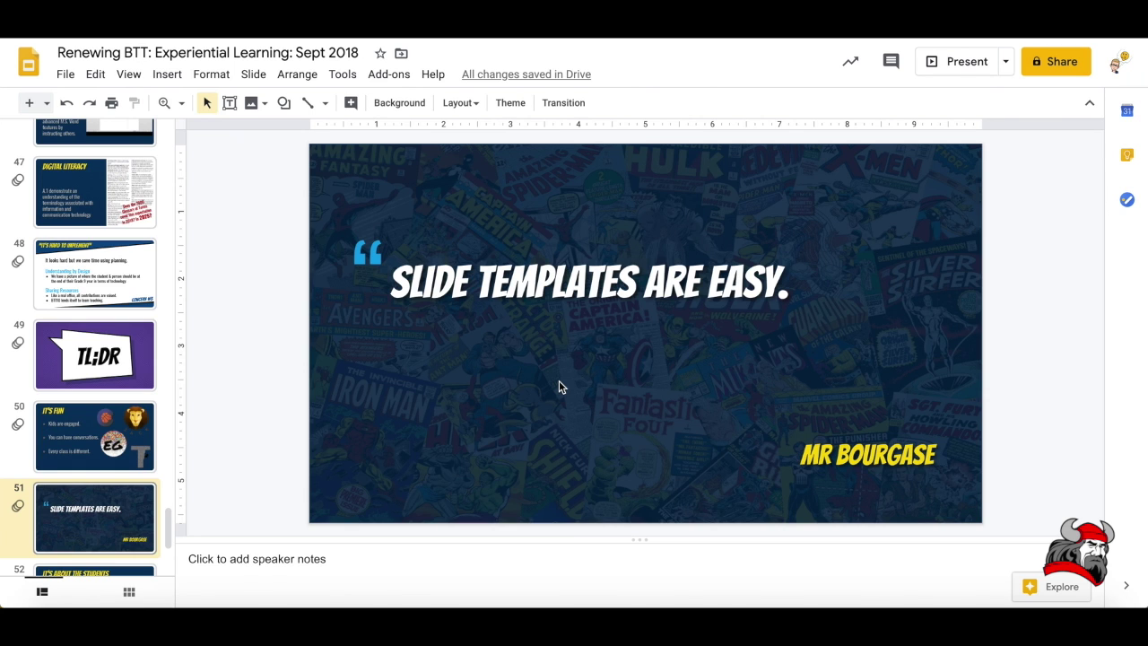
- Undo the typed quote and author text, leaving the title box empty
key("ctrl+z")
key("ctrl+z")
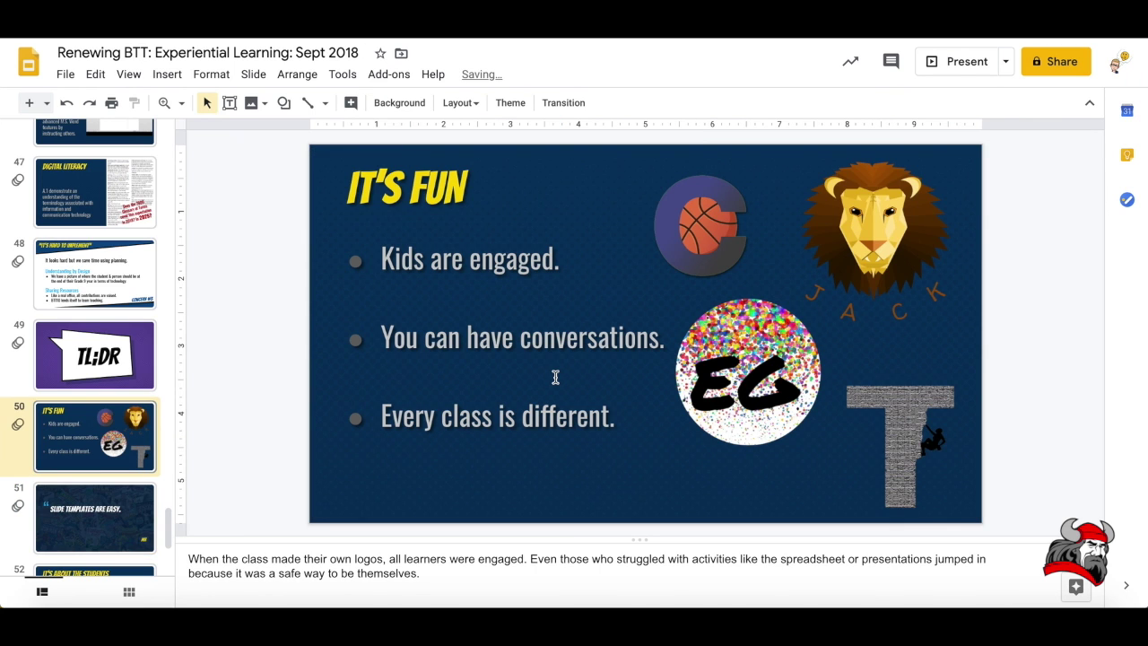
key("ctrl+z")
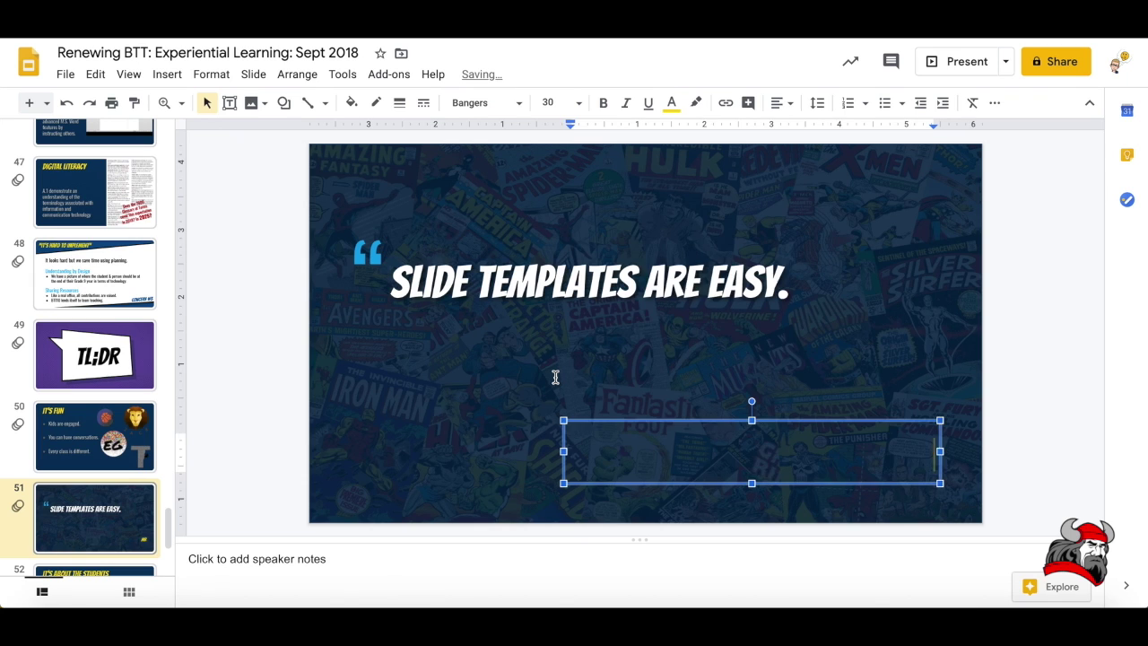
key("ctrl+z")
key("ctrl+z")
key("ctrl+z")
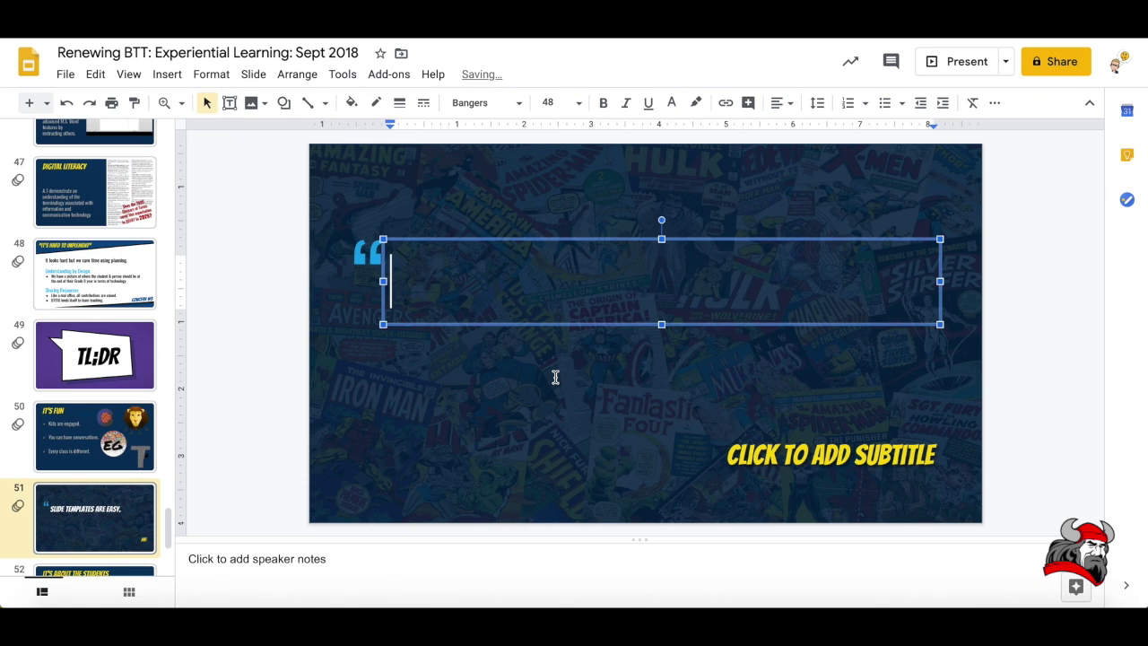
key("ctrl+z")
key("ctrl+z")
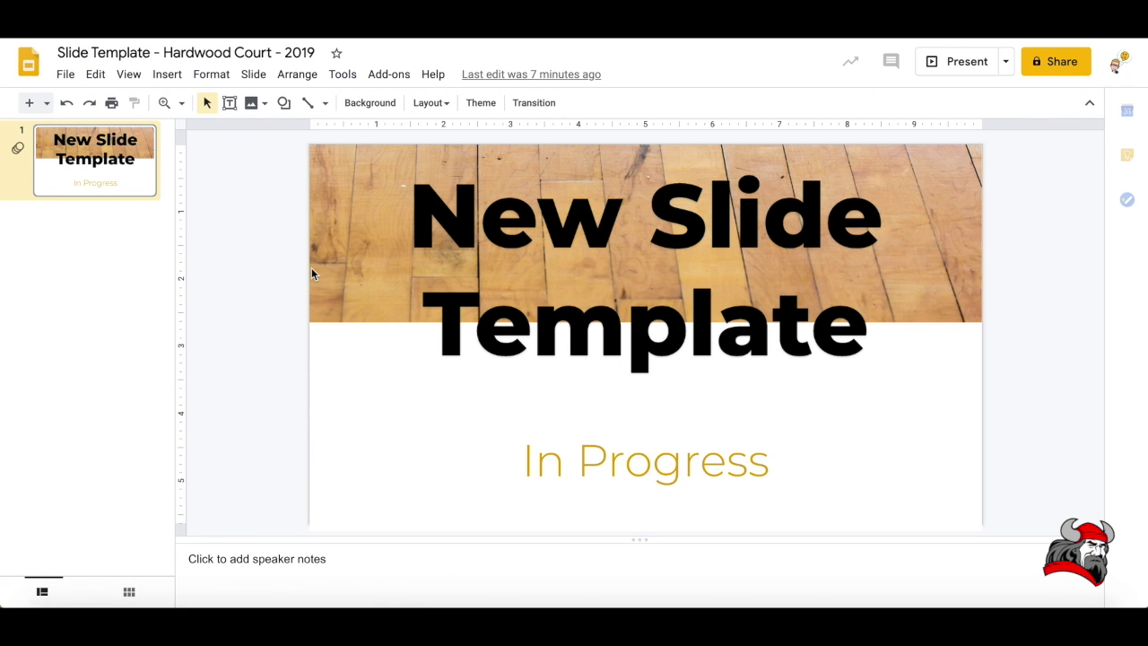
- Inspect the 'New Slide Template' cover title and show the available new-slide layouts
left_click(448, 218)
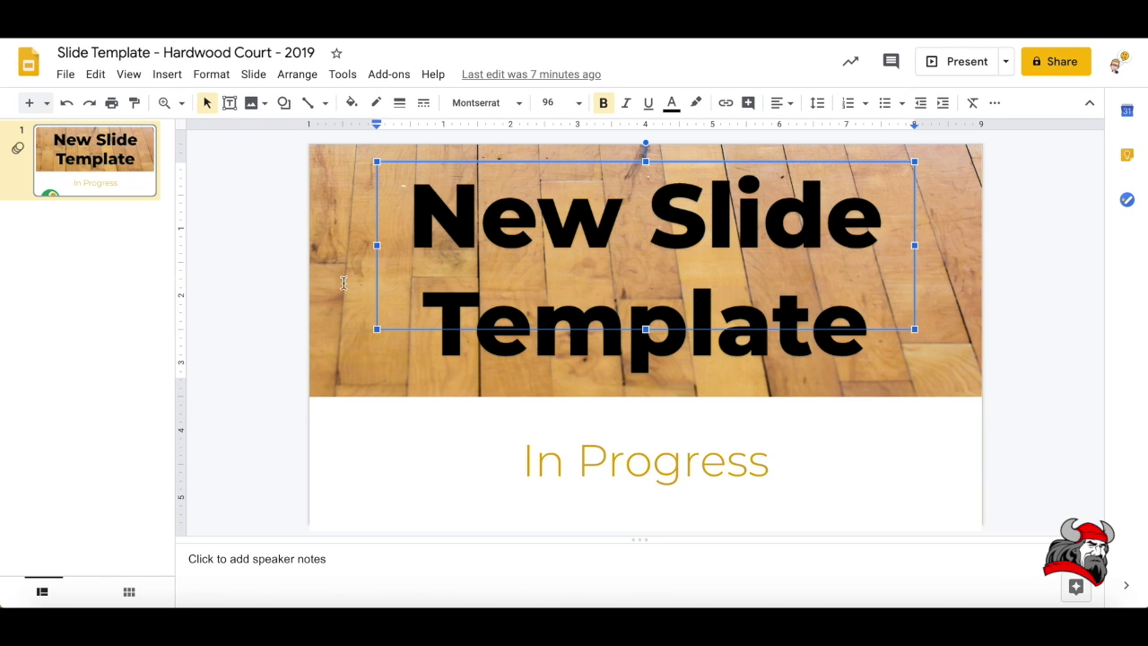
left_click(395, 377)
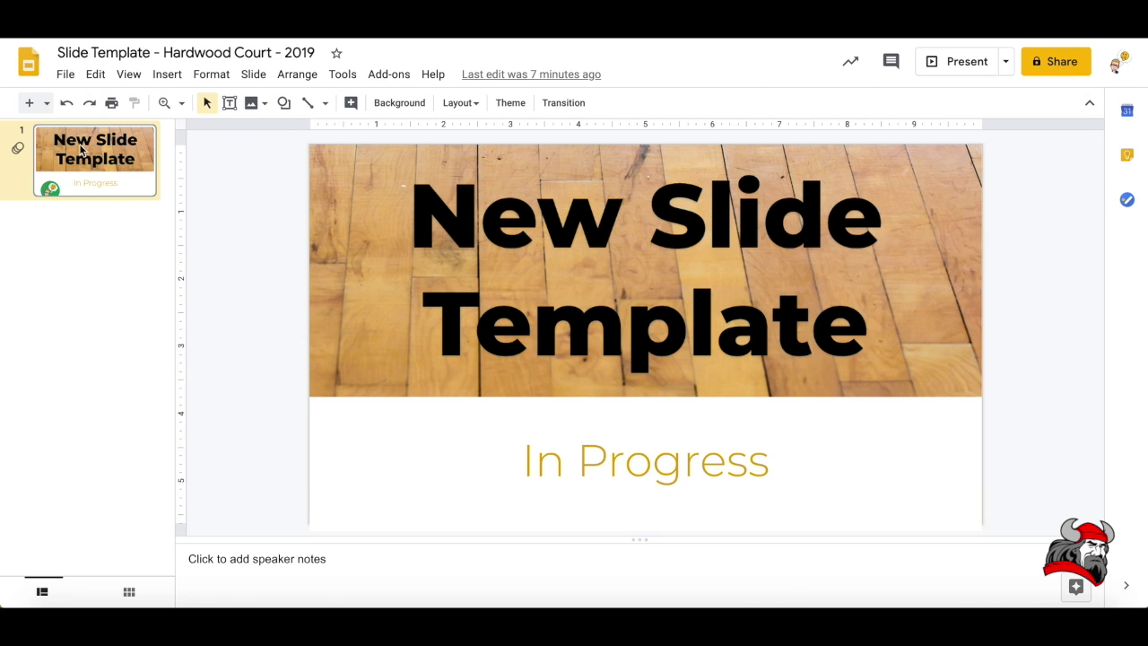
left_click(47, 104)
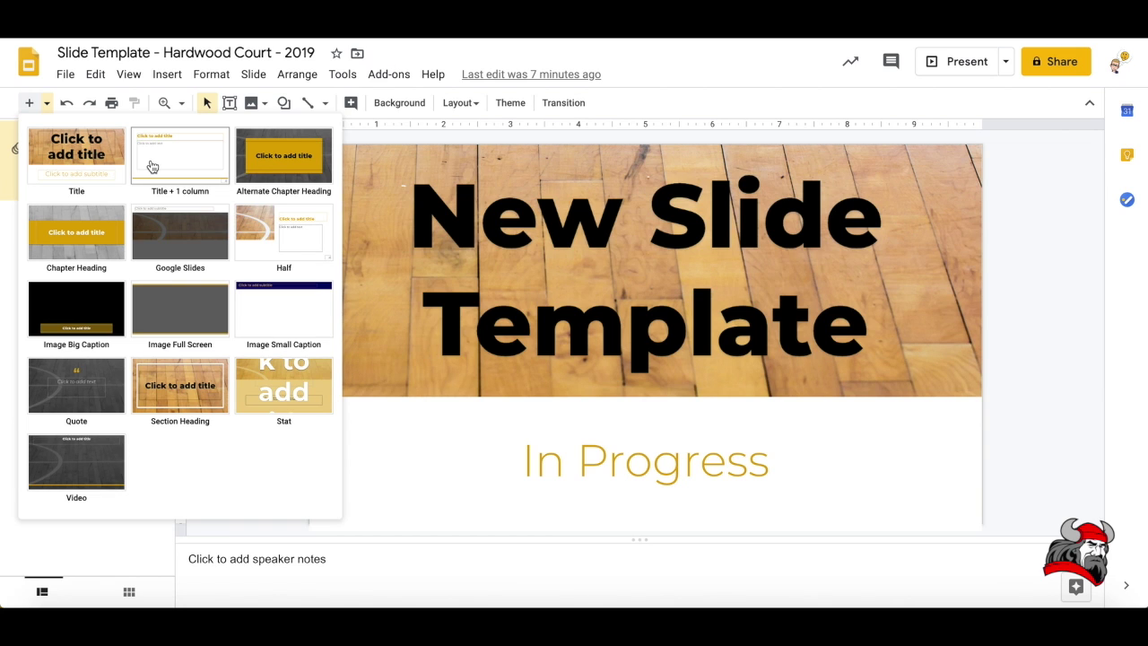
- Add Title + 1 column, Chapter Heading and Video layout slides to the Hardwood Court deck
left_click(152, 167)
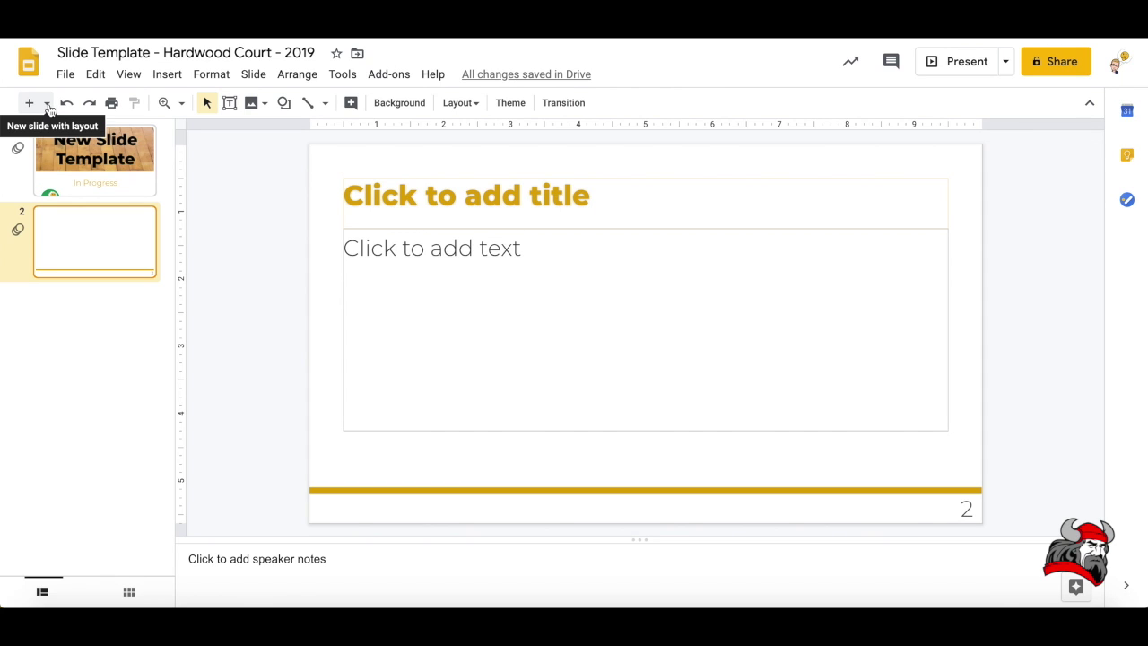
left_click(47, 104)
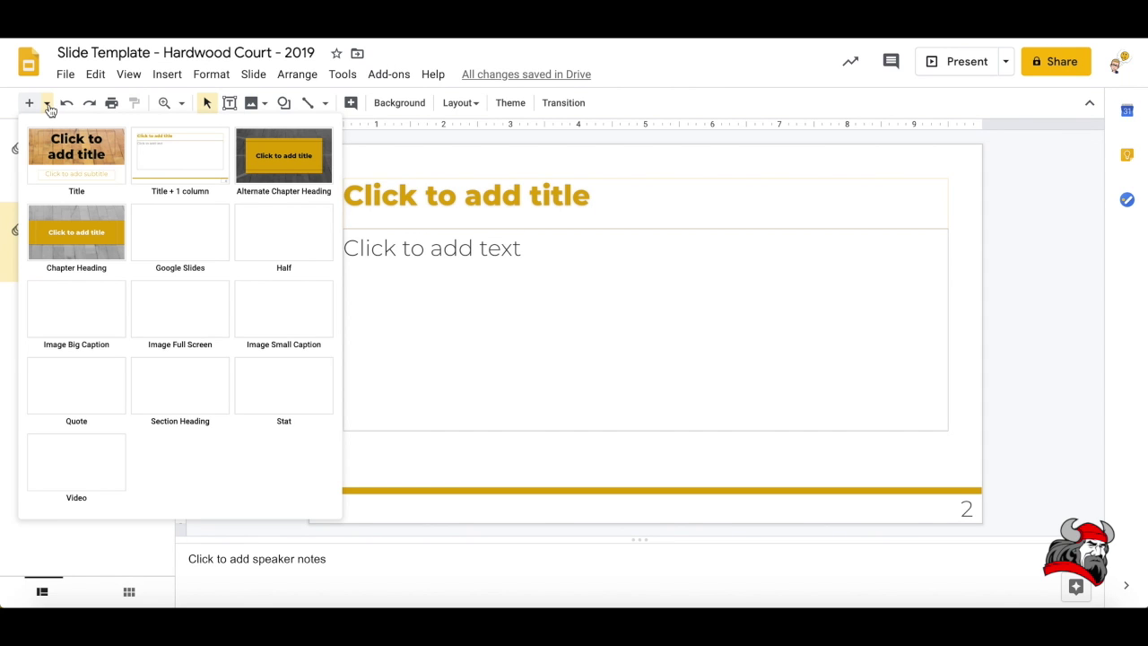
left_click(80, 226)
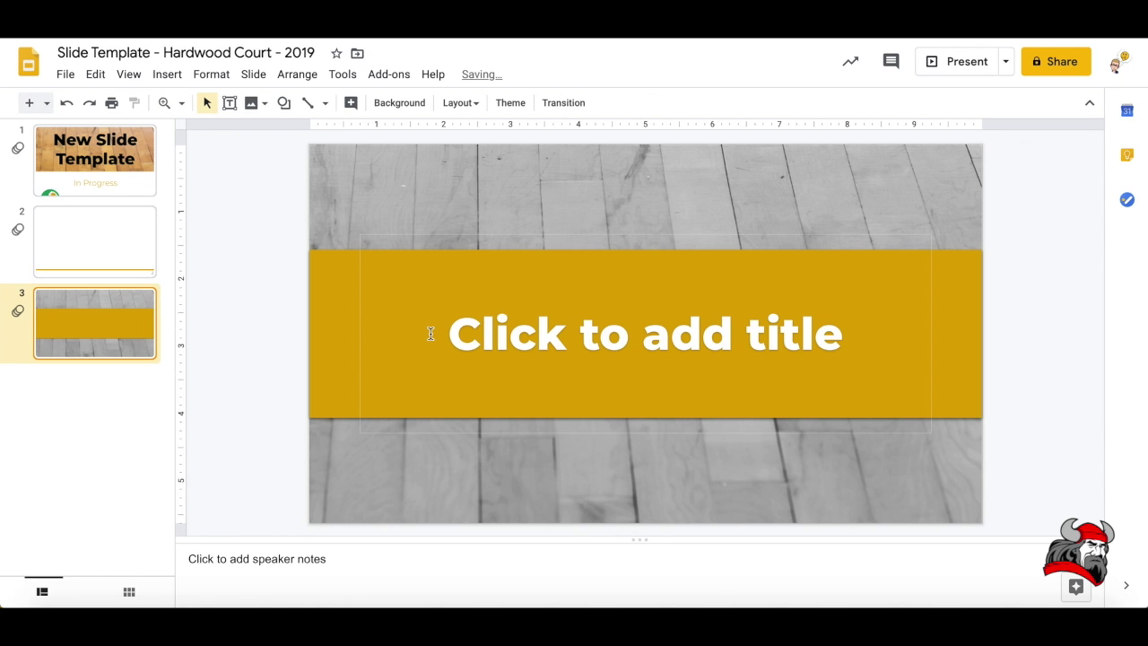
left_click(430, 334)
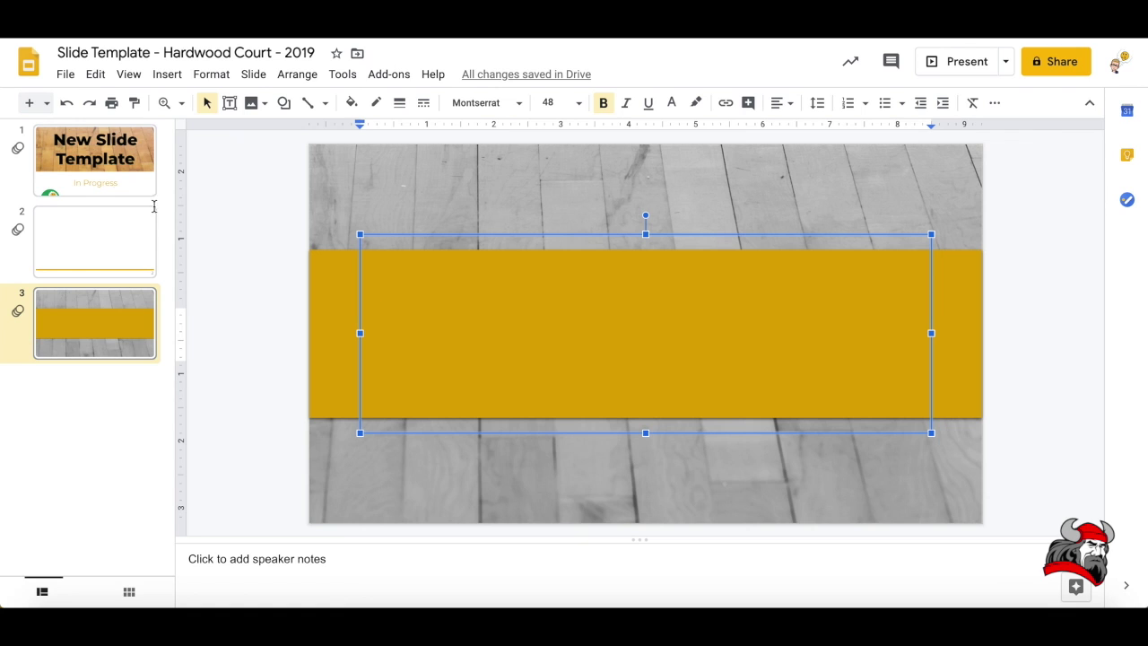
left_click(47, 105)
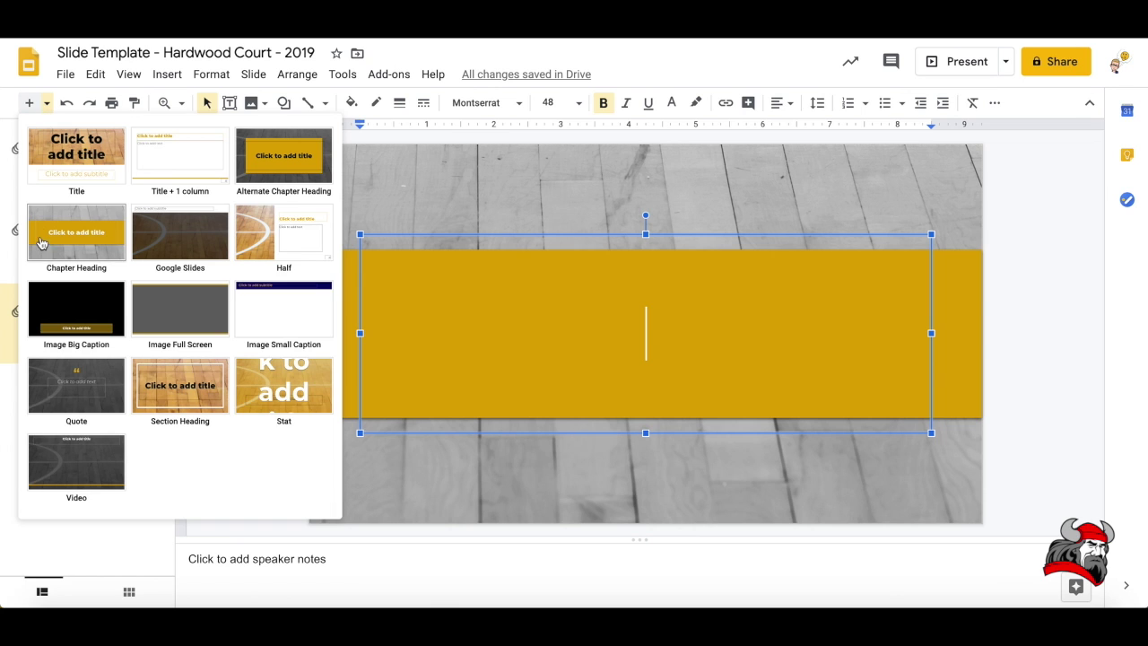
left_click(92, 456)
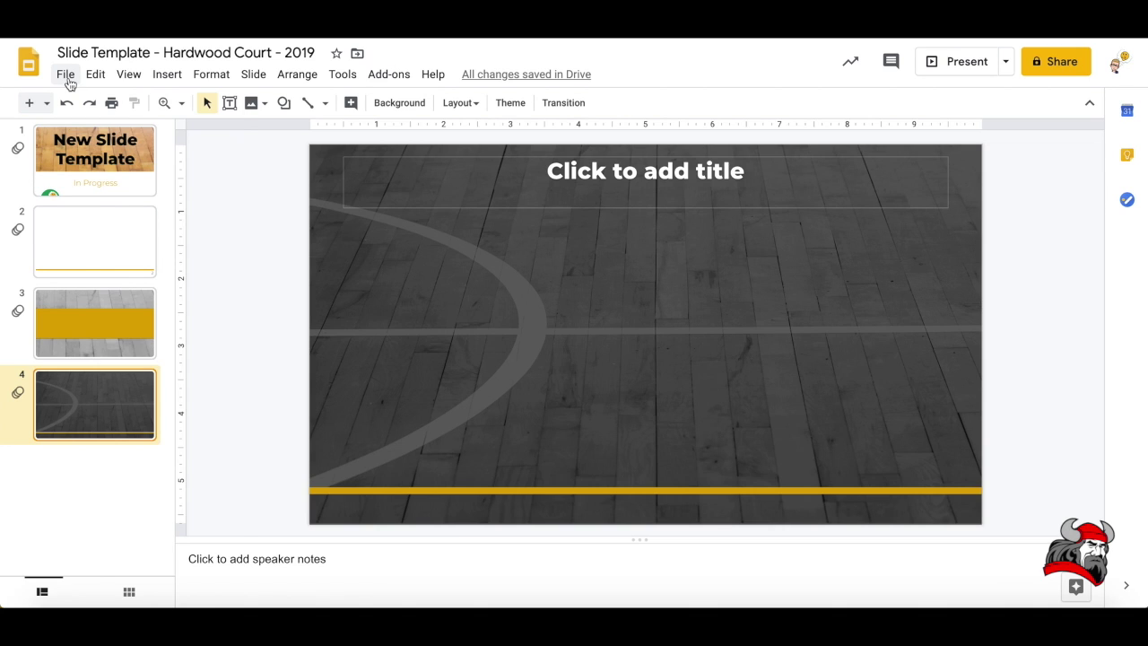
left_click(69, 79)
- Make a copy of the entire presentation named 'New Slide Template'
mouse_move(85, 221)
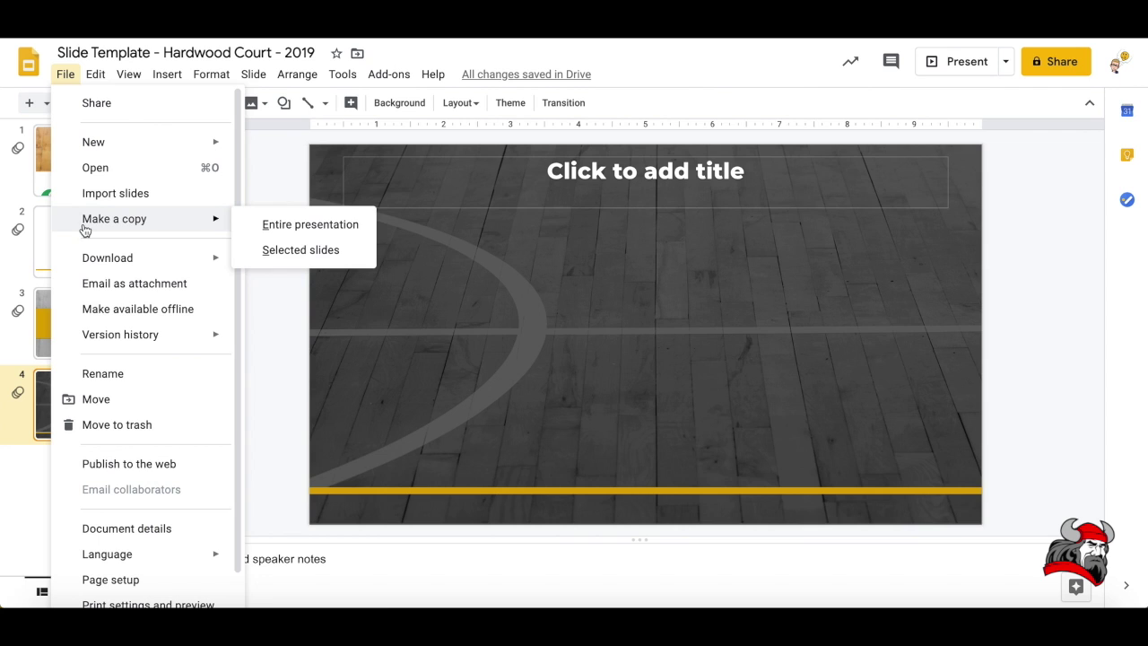
left_click(287, 225)
type("N")
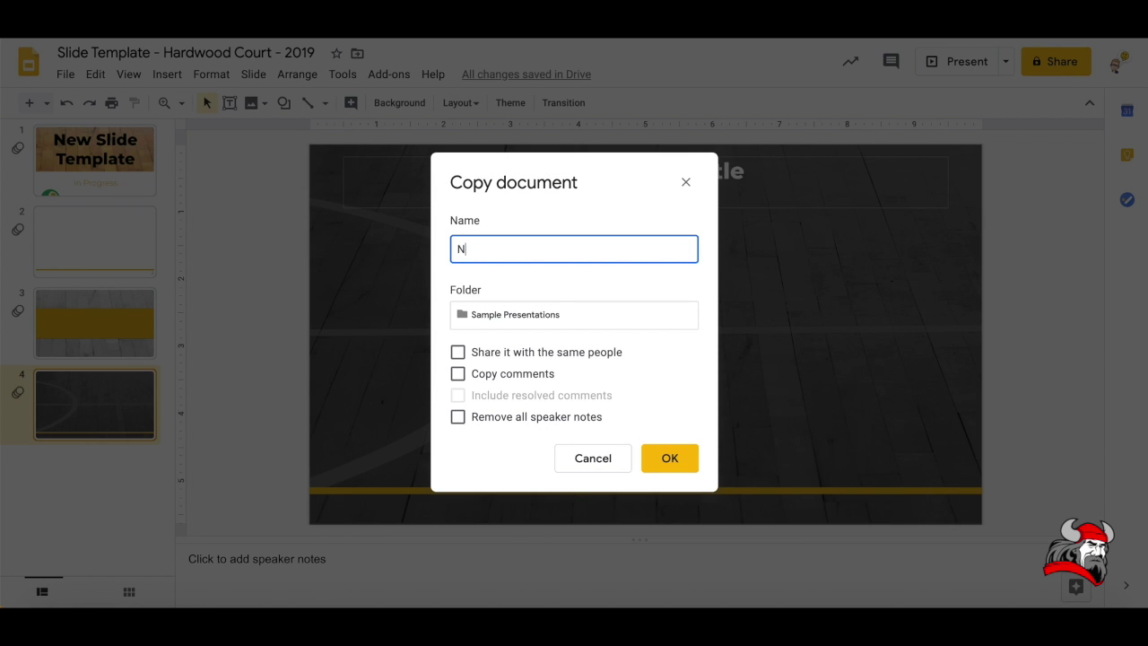
type("ew Slide Template")
left_click(661, 474)
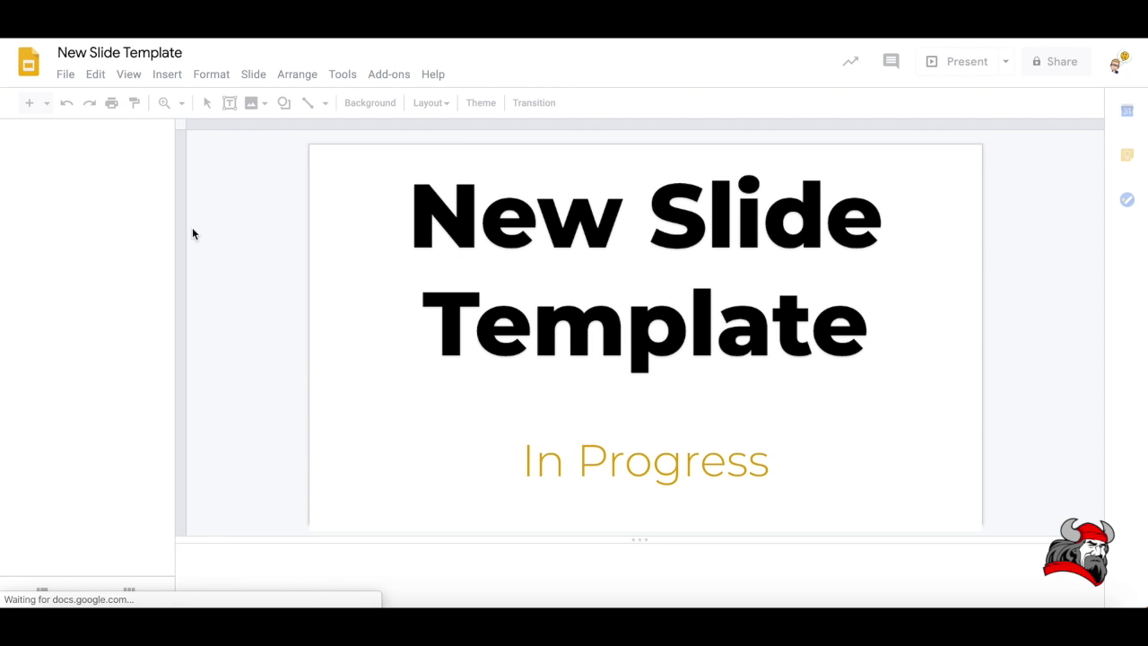
- Select slides 2 through 4 together and delete them, leaving the copy empty
left_click(104, 245)
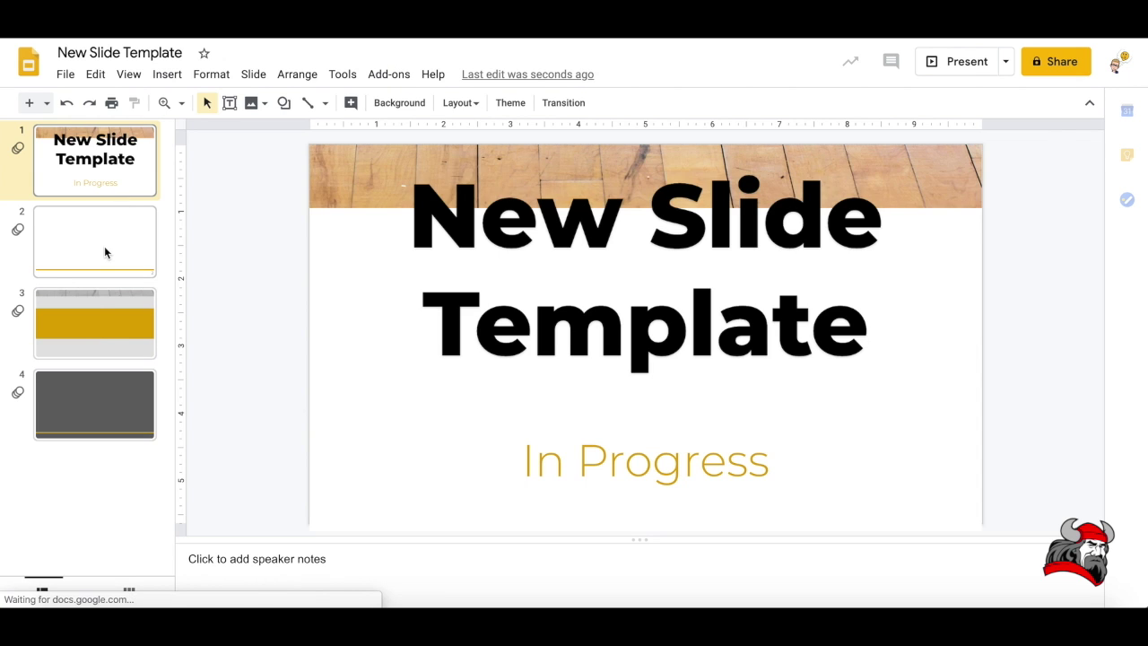
left_click(99, 329)
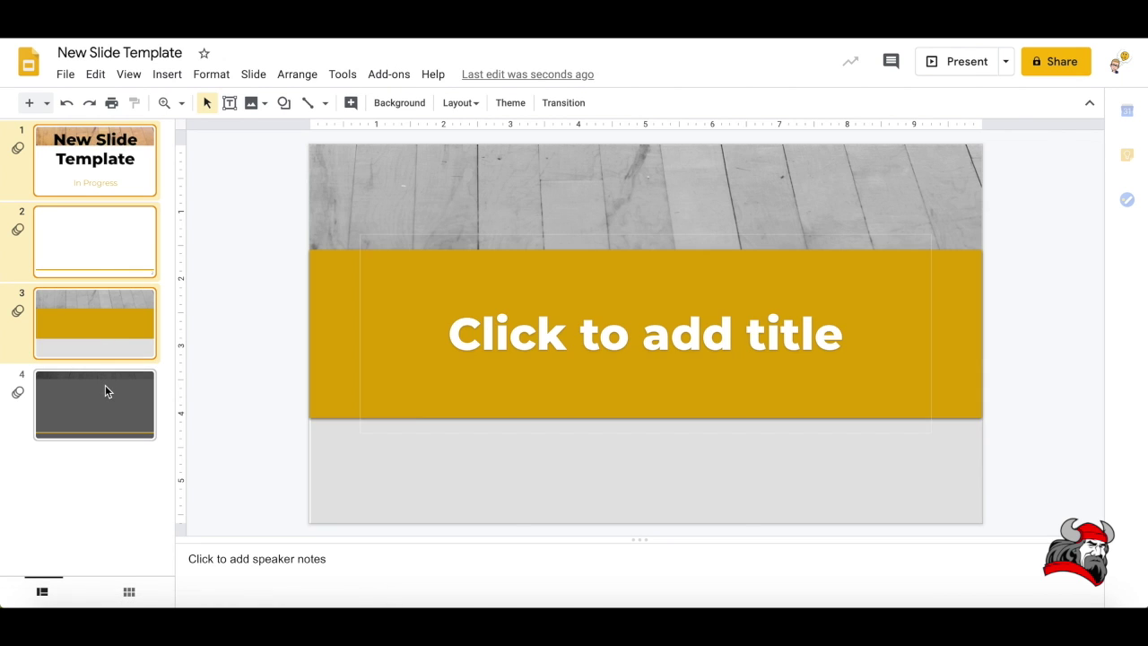
left_click(105, 385)
key("Delete")
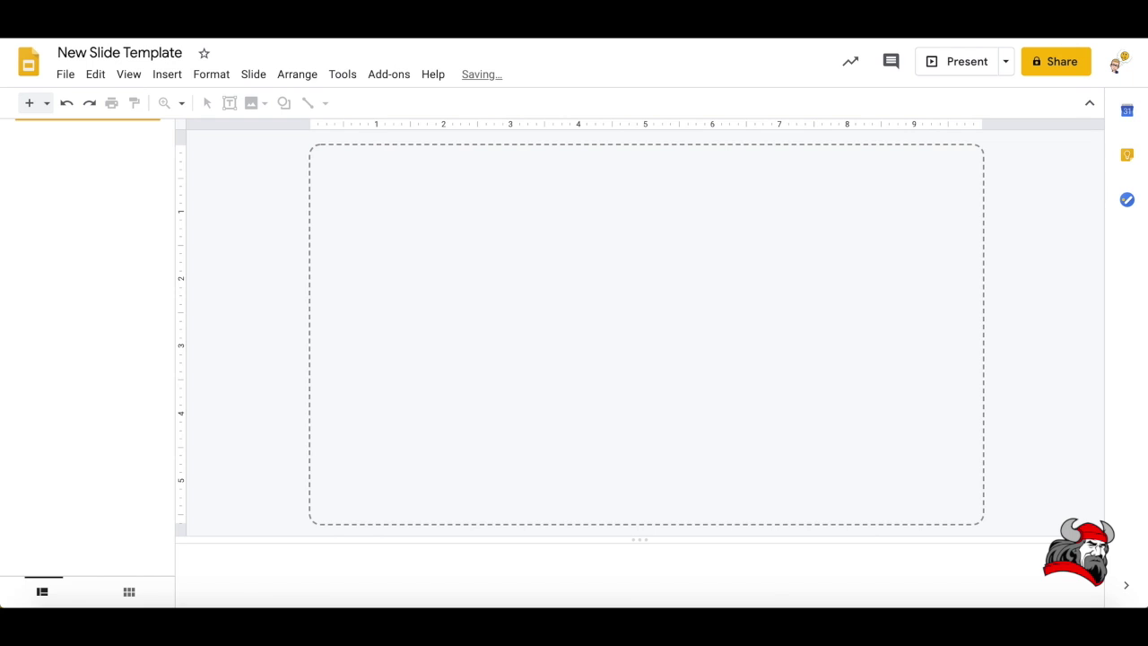
left_click(209, 81)
mouse_move(249, 79)
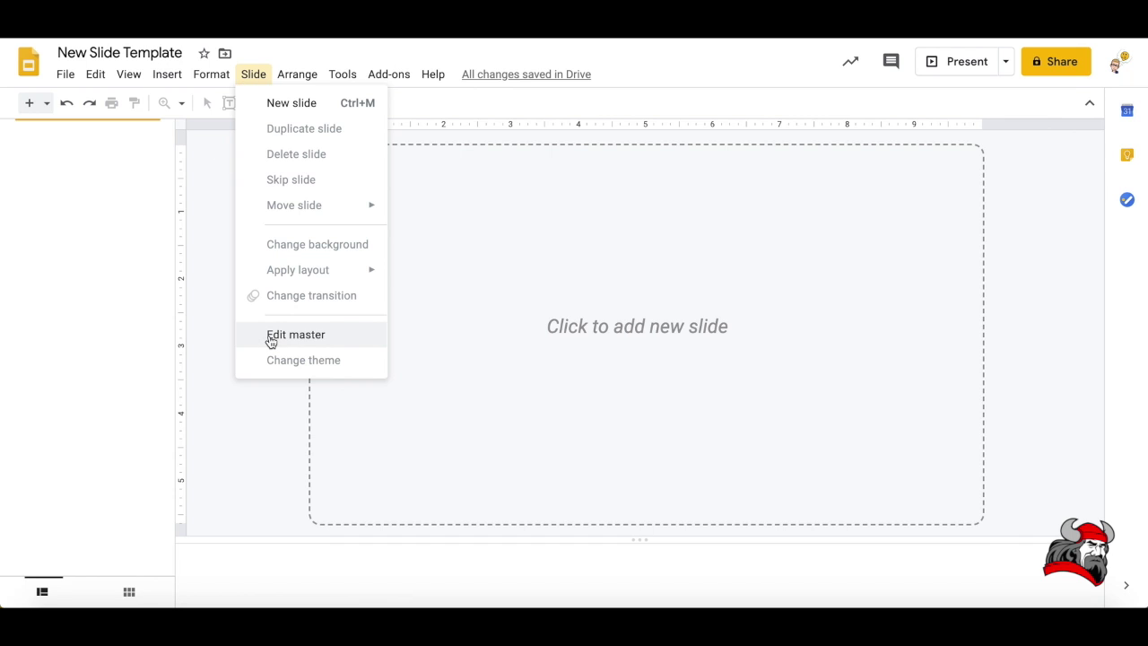
- Open the master and layouts editor and browse down to the Image Full Screen layout
left_click(269, 339)
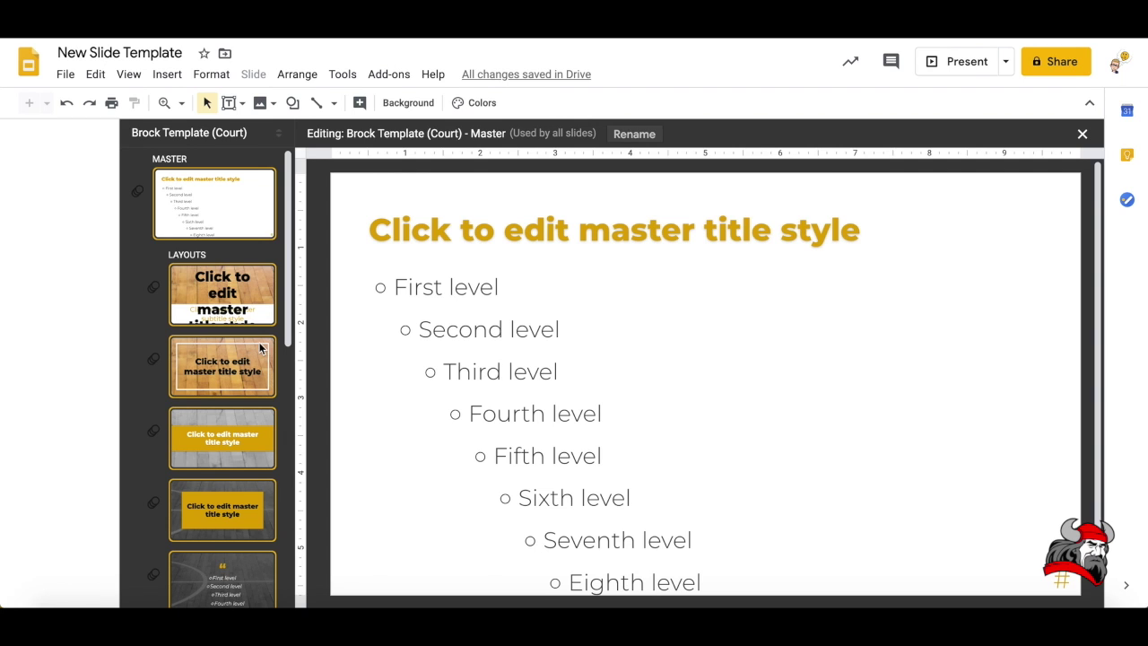
scroll(247, 313, "down", 2)
scroll(248, 314, "down", 1)
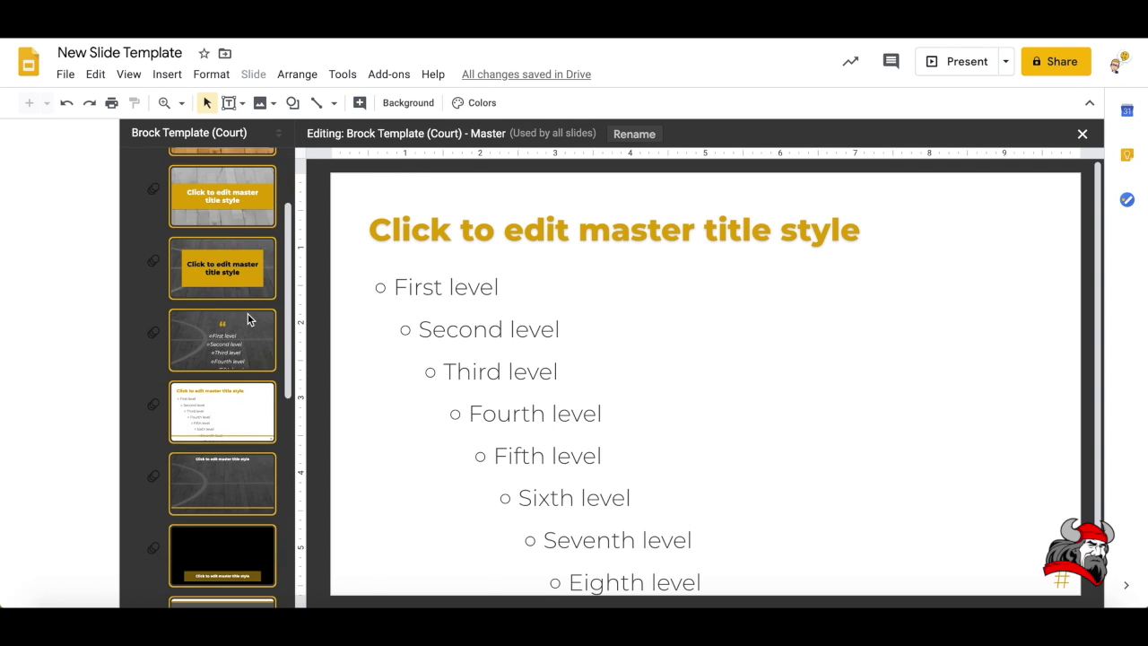
scroll(249, 315, "up", 3)
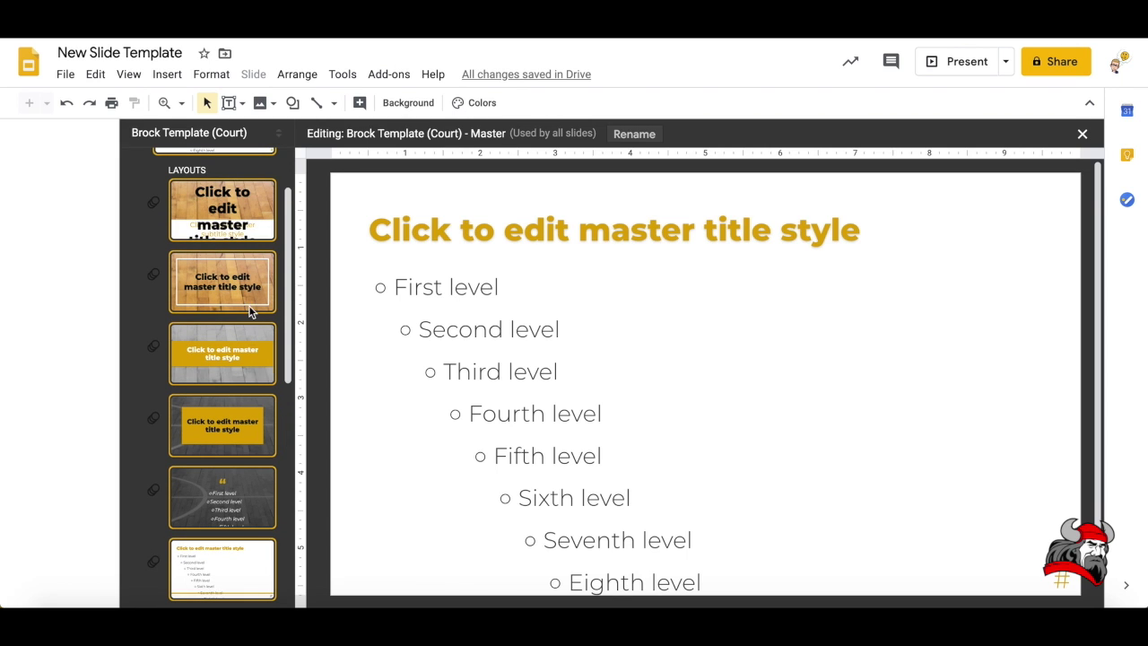
scroll(251, 311, "up", 1)
scroll(250, 308, "down", 5)
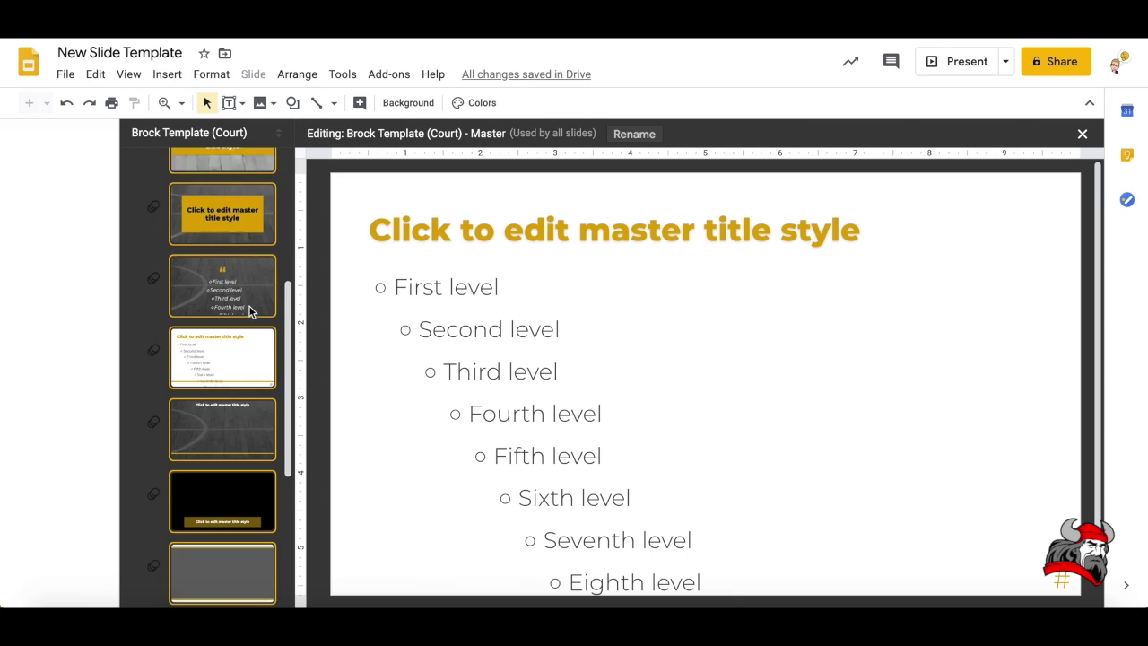
scroll(248, 310, "down", 2)
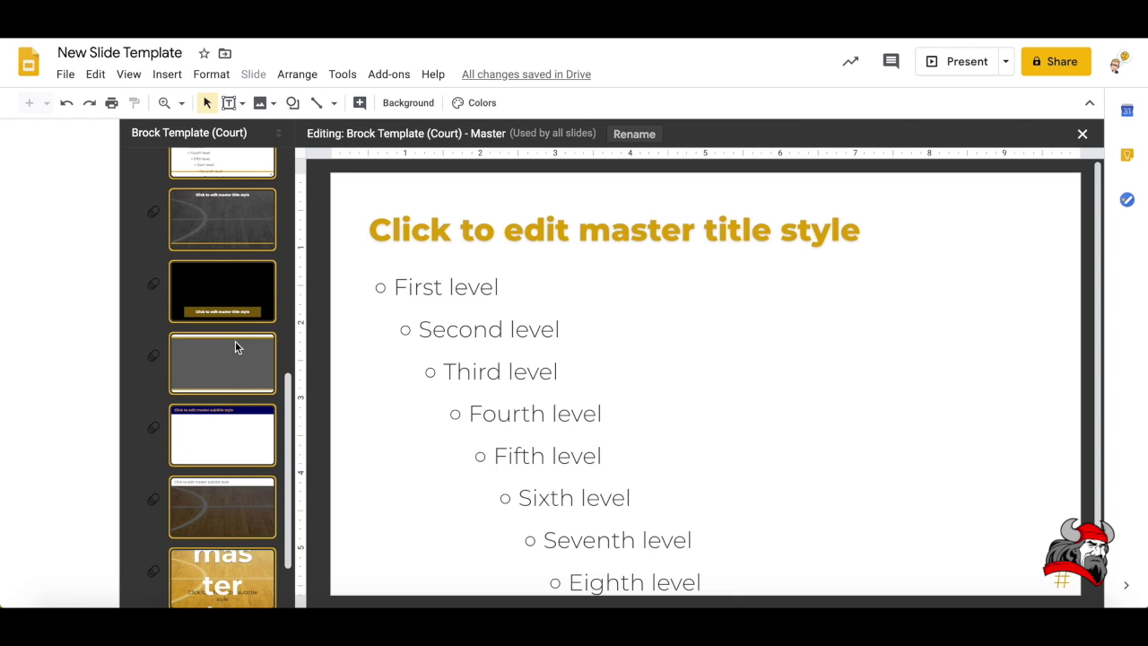
left_click(236, 346)
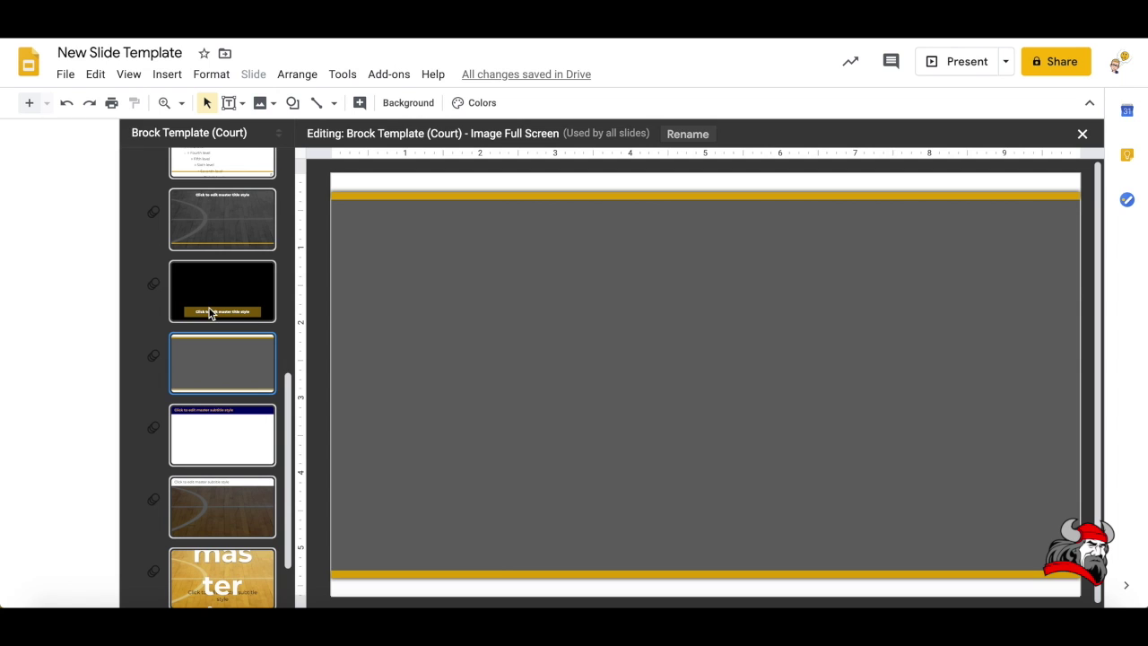
scroll(210, 313, "up", 5)
scroll(209, 313, "up", 4)
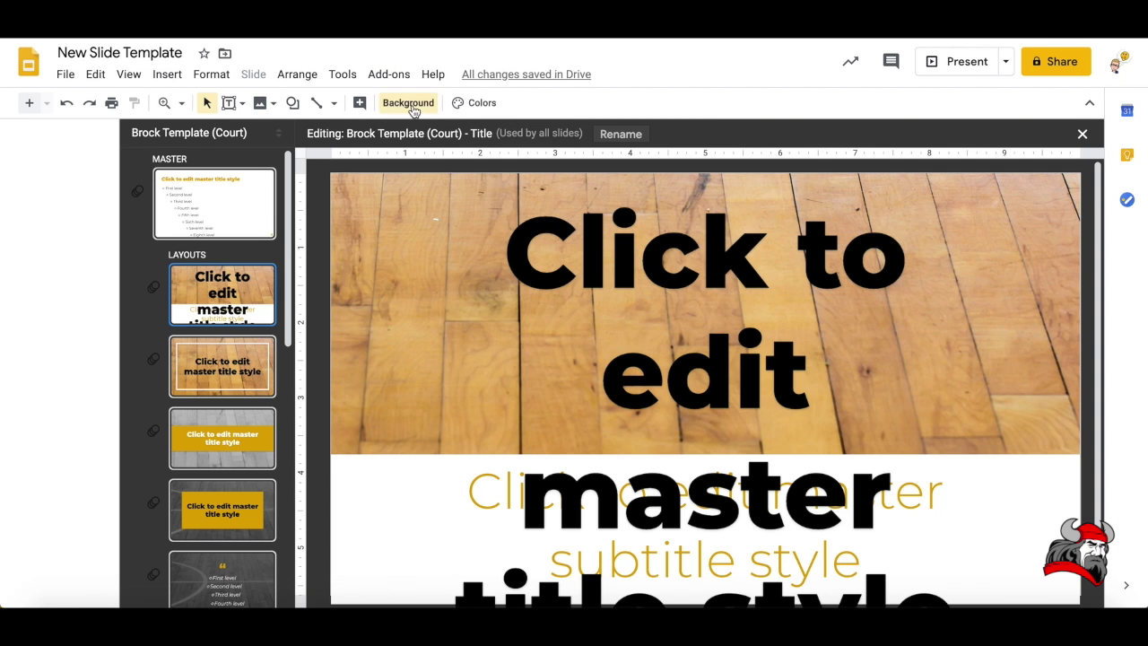
- Check the Title layout background and the Chapter Heading title box fill, leaving both unchanged
left_click(408, 102)
left_click(655, 417)
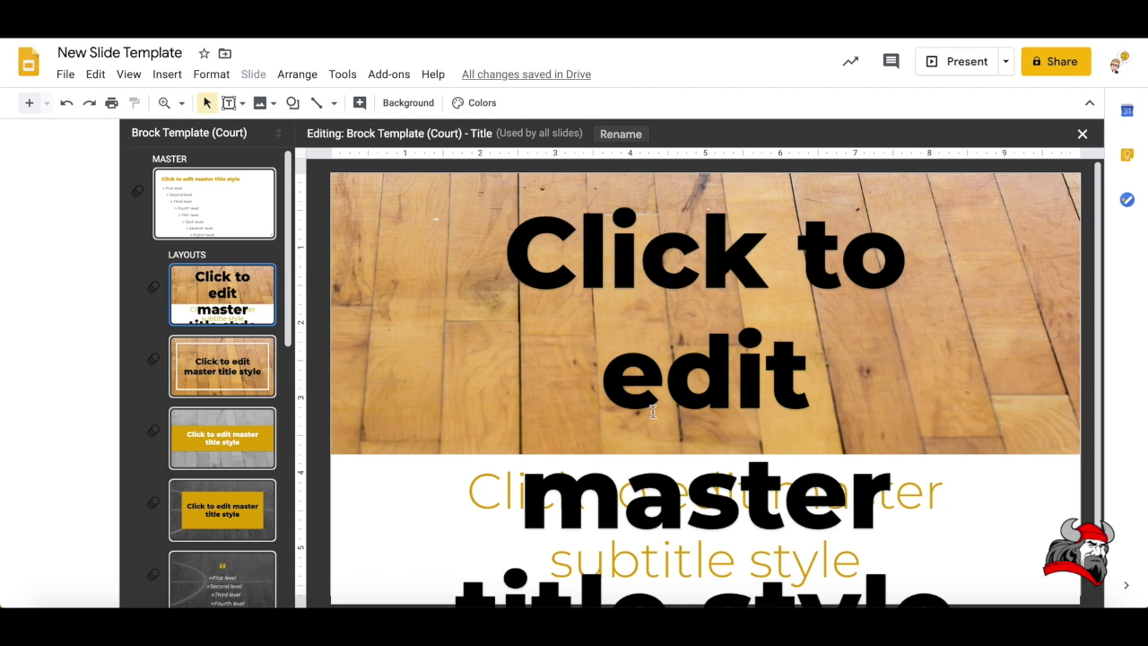
triple_click(543, 298)
left_click(223, 438)
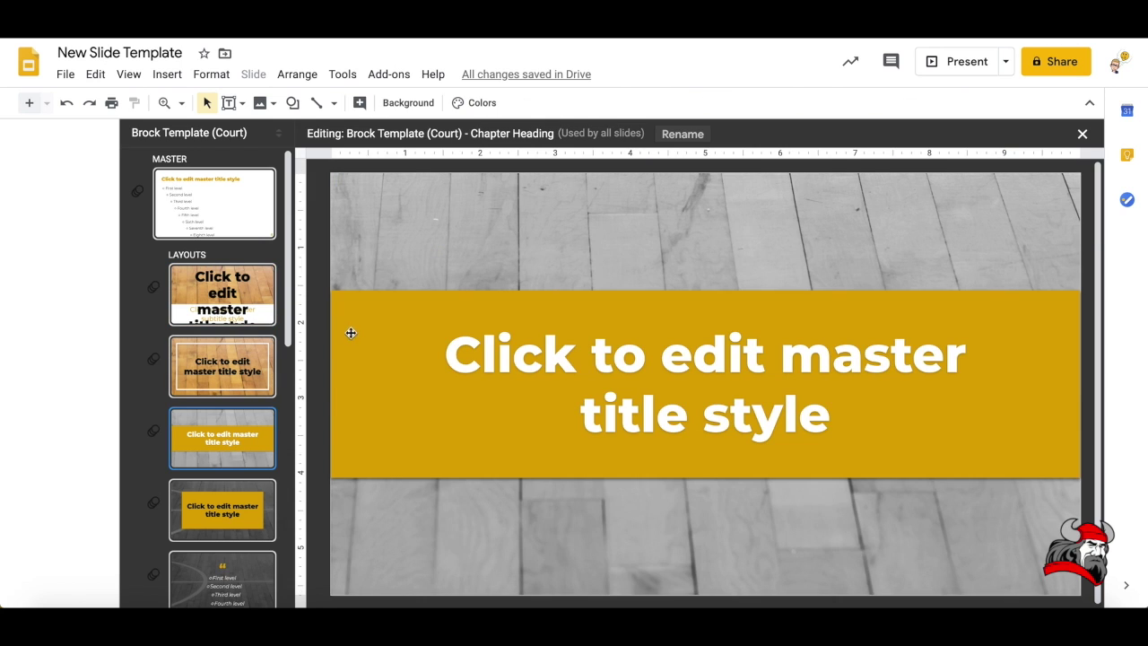
left_click(352, 328)
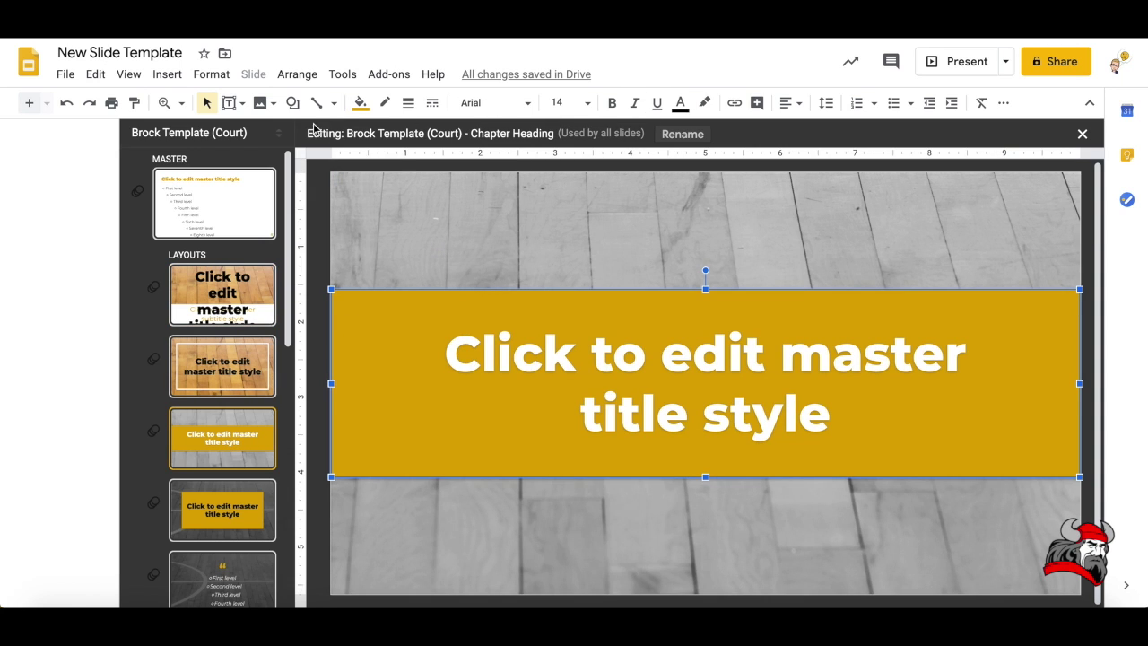
left_click(360, 103)
left_click(360, 104)
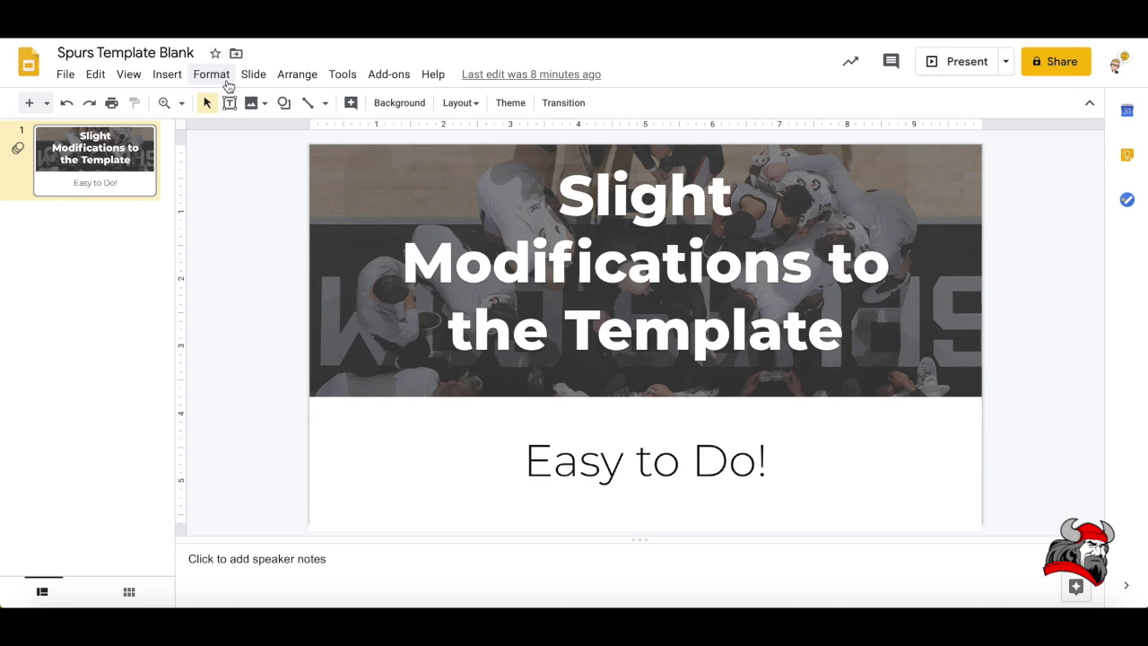
- Open Edit master for Spurs Template Blank and view the pink chapter heading and Title + 1 column layouts
left_click(250, 76)
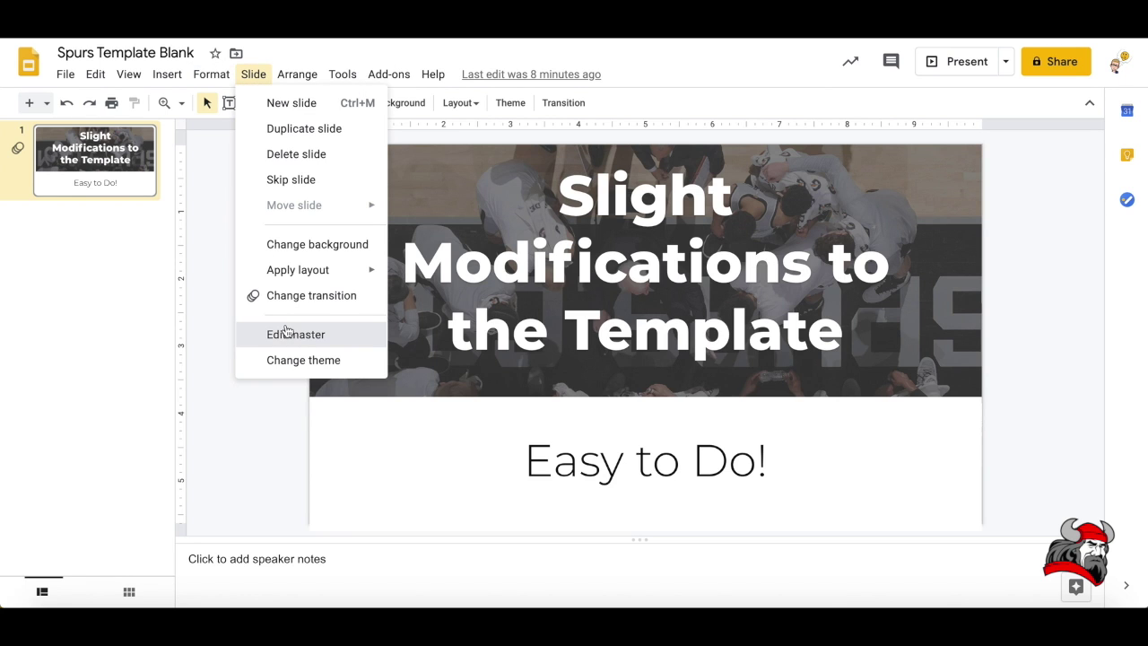
left_click(262, 330)
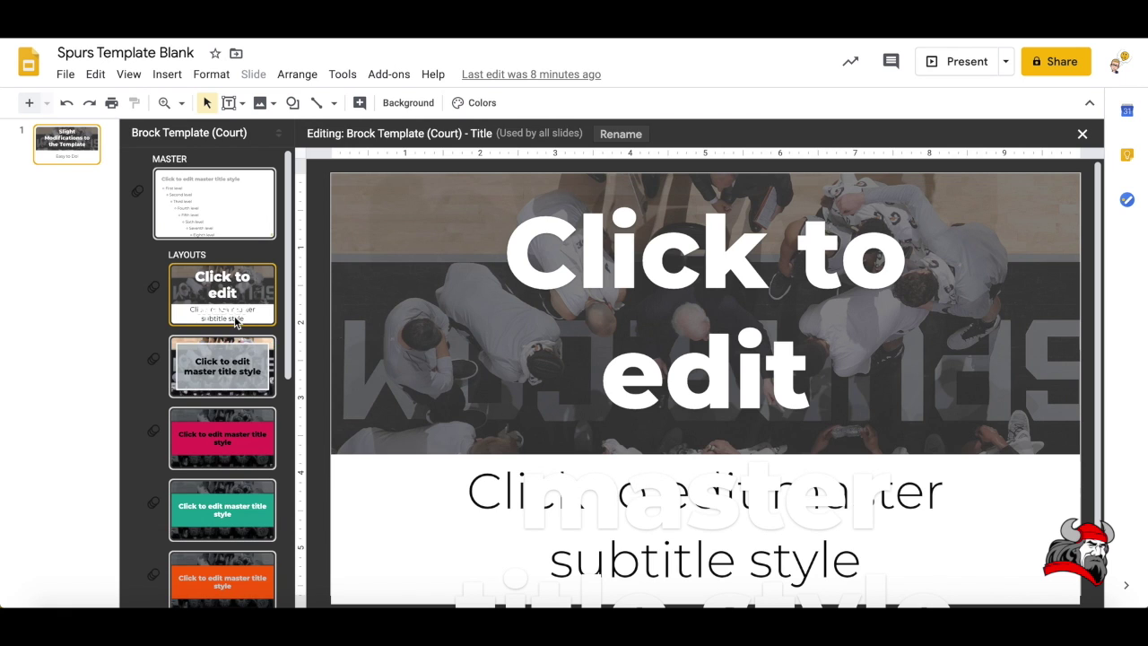
scroll(242, 296, "down", 1)
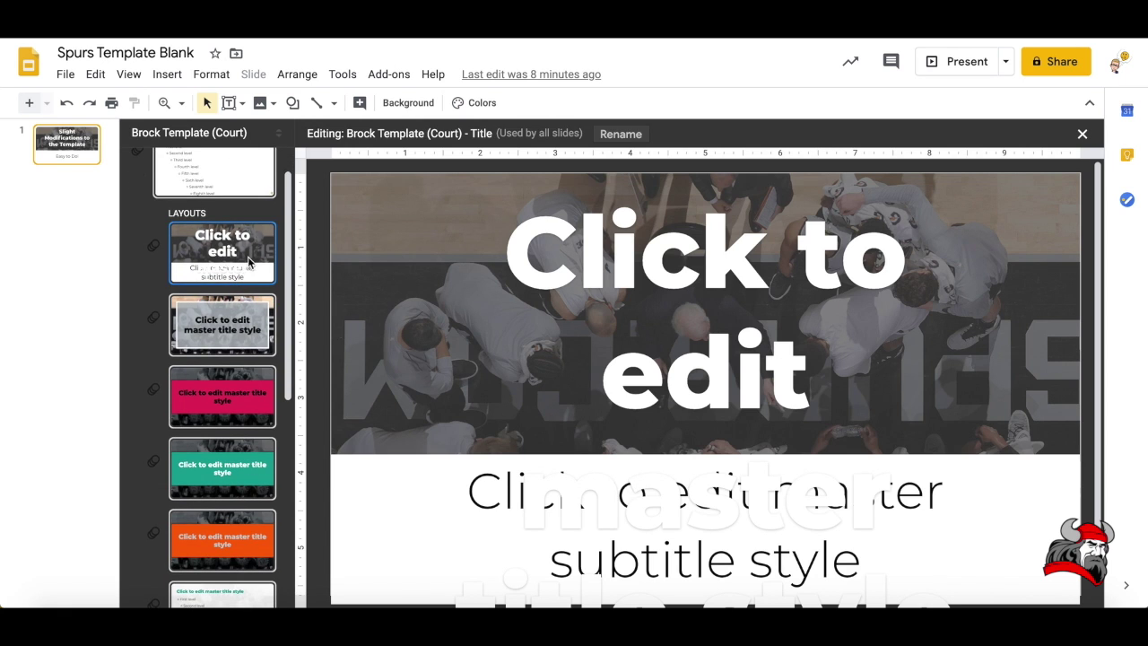
scroll(247, 377, "down", 3)
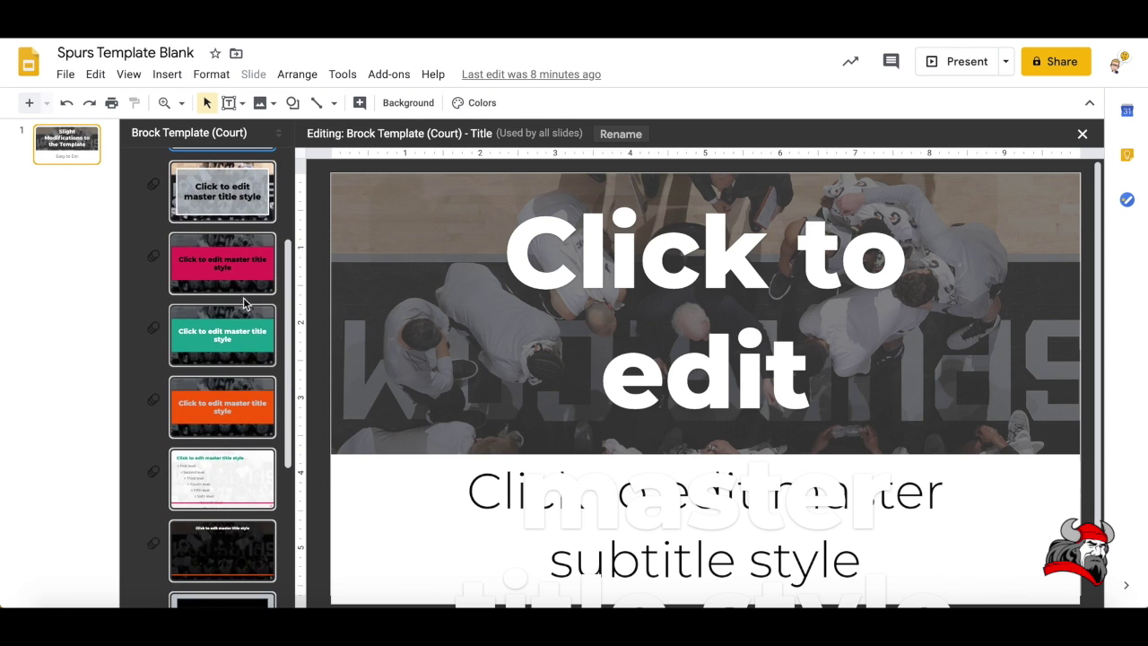
left_click(210, 247)
scroll(210, 248, "down", 2)
left_click(228, 429)
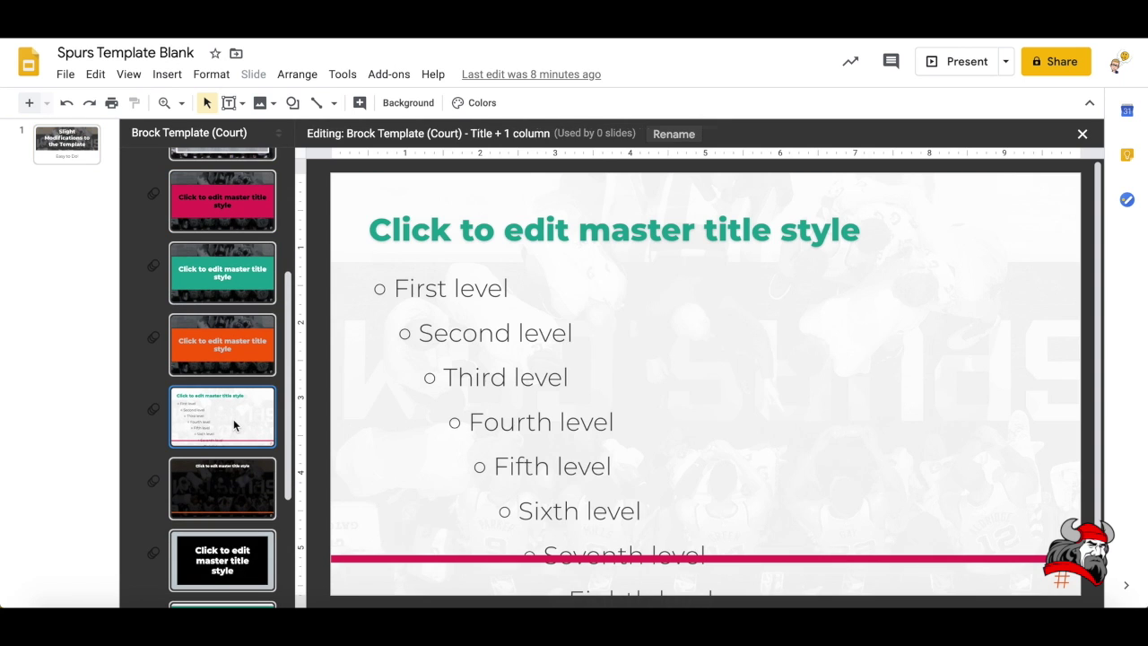
- View the dark Video, Image Full Screen and team-photo Half layouts
scroll(233, 419, "down", 3)
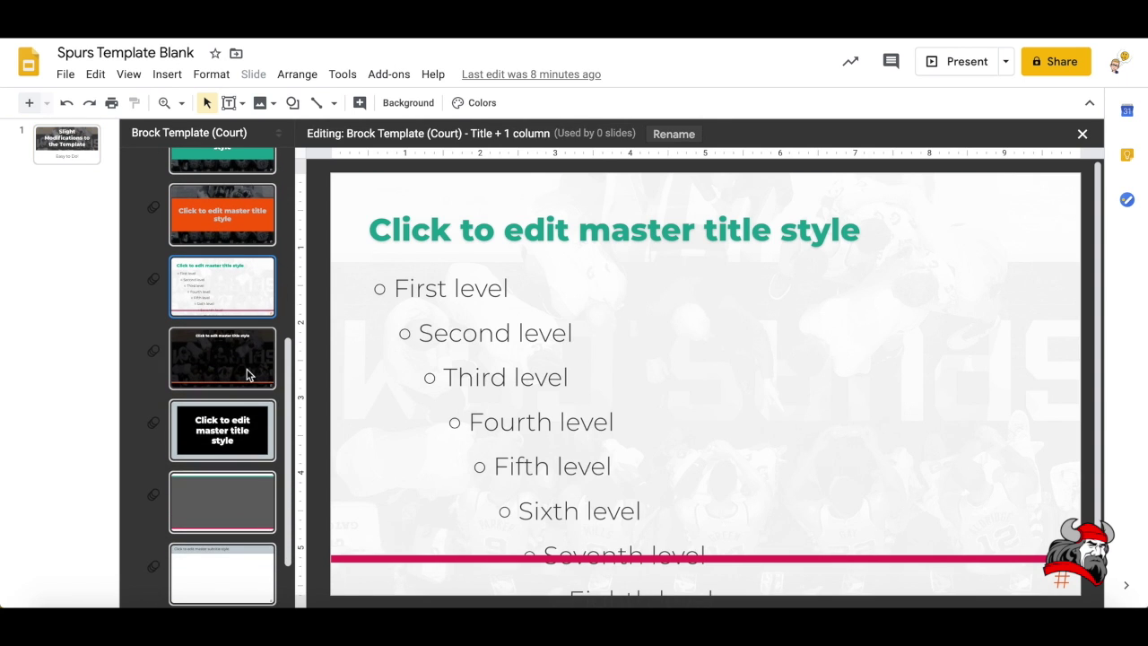
left_click(249, 373)
scroll(238, 395, "down", 2)
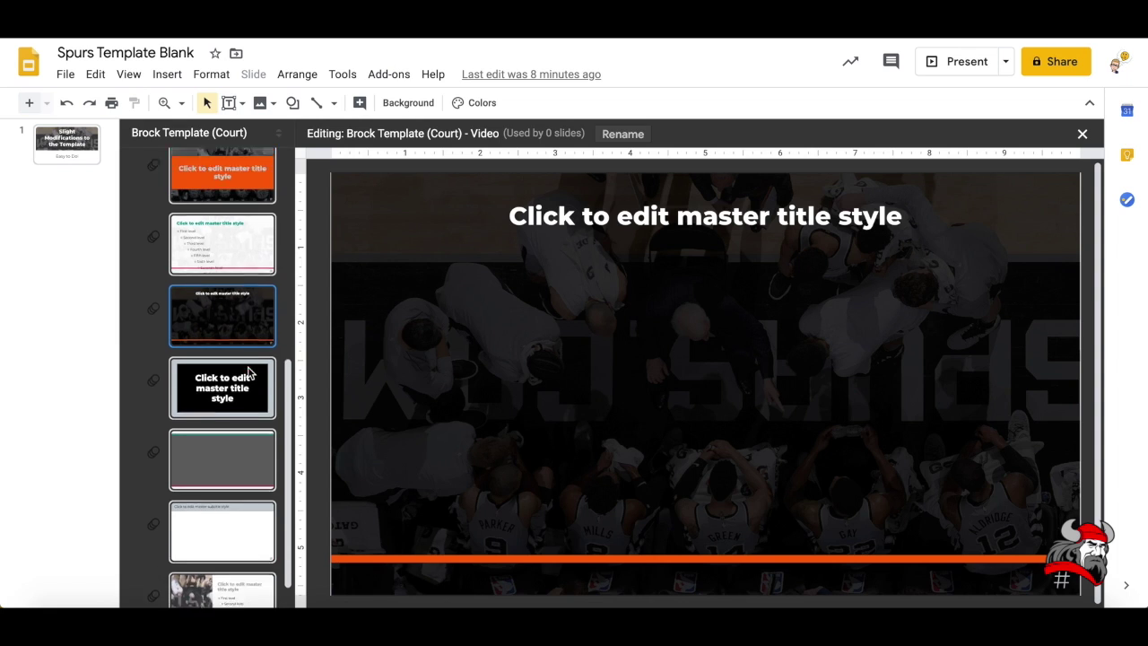
left_click(227, 419)
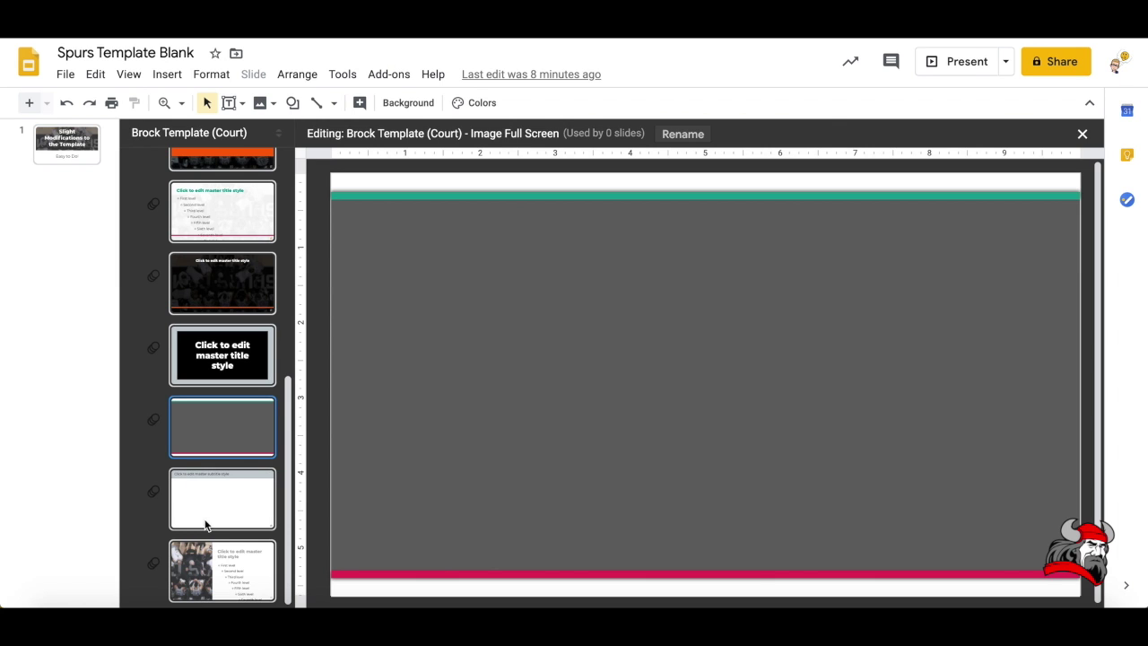
left_click(235, 584)
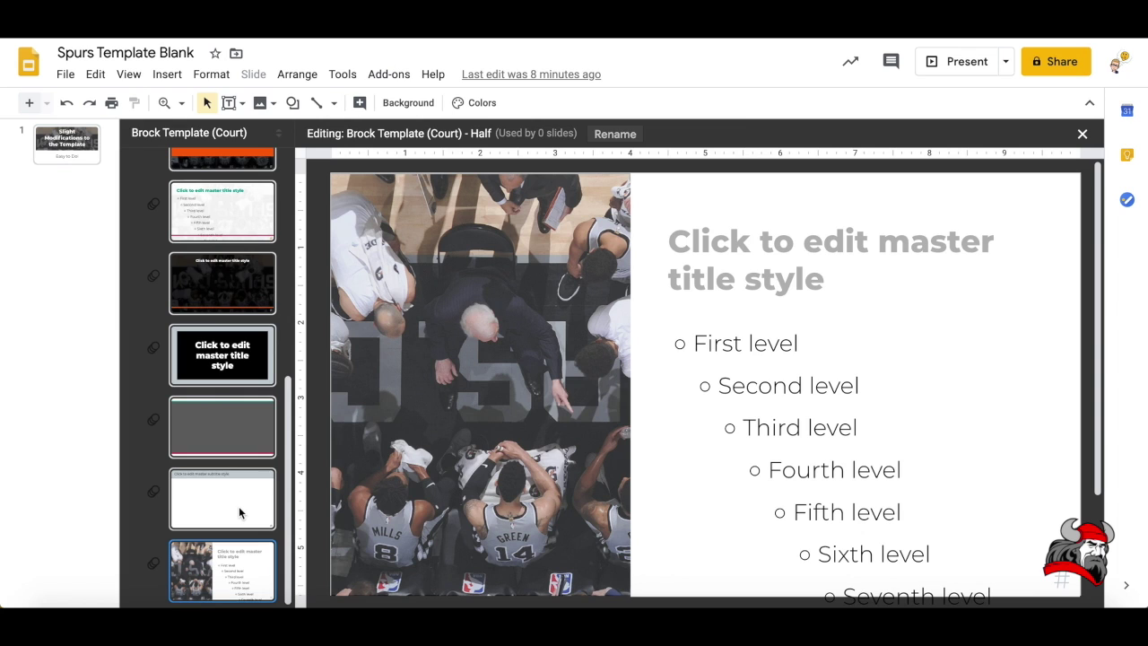
scroll(238, 512, "up", 3)
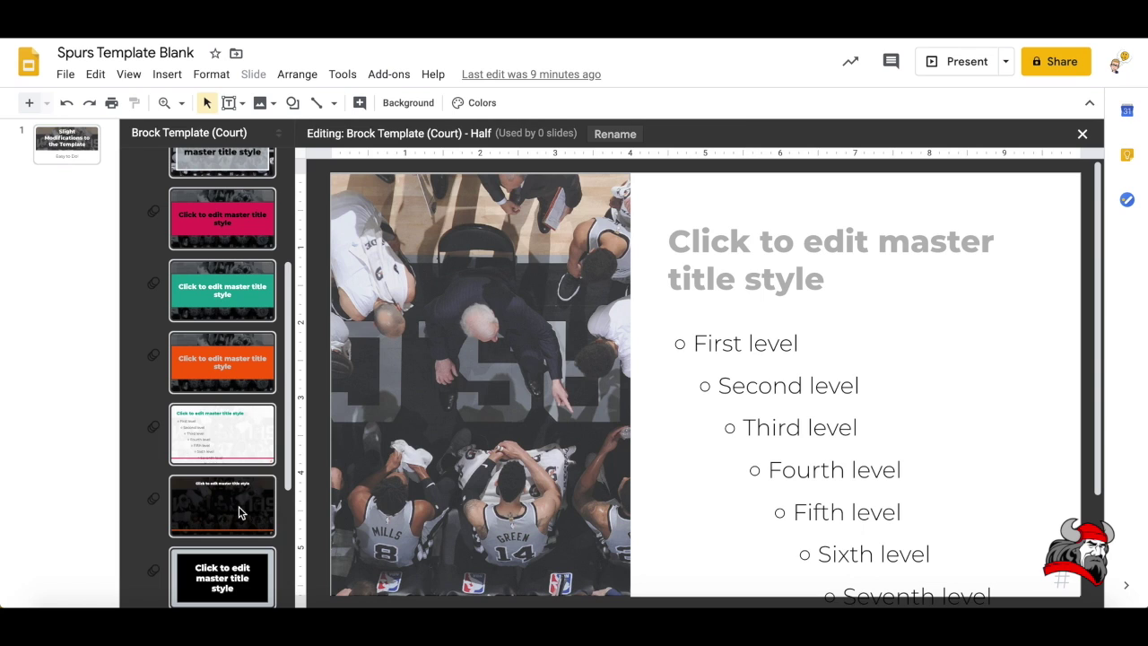
scroll(239, 513, "up", 5)
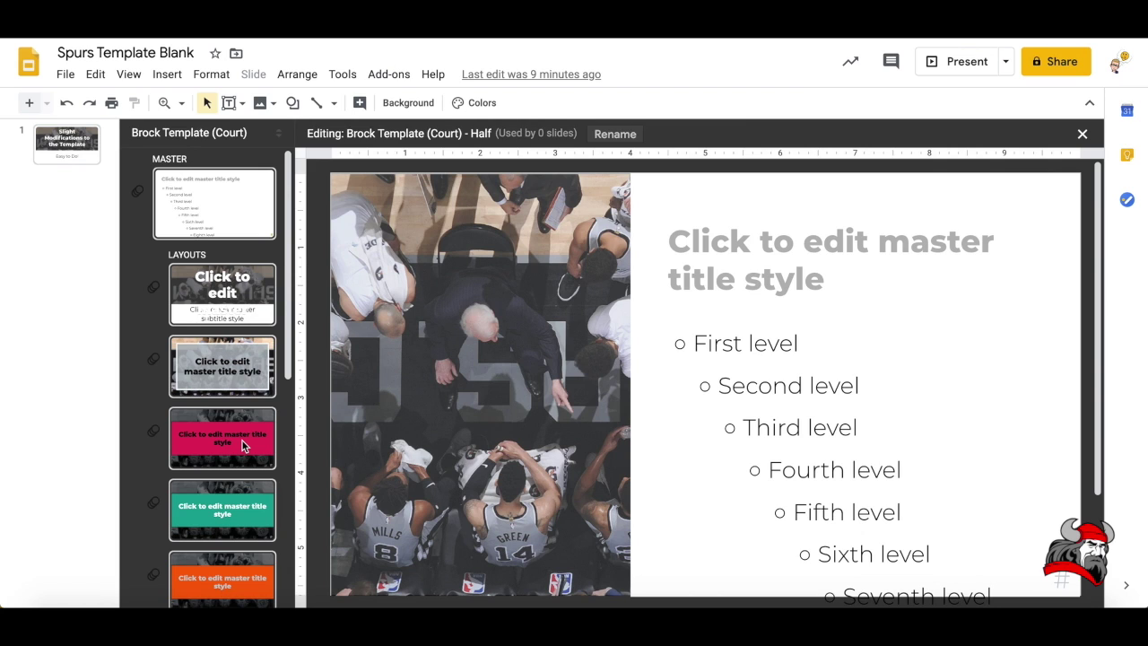
scroll(242, 440, "down", 1)
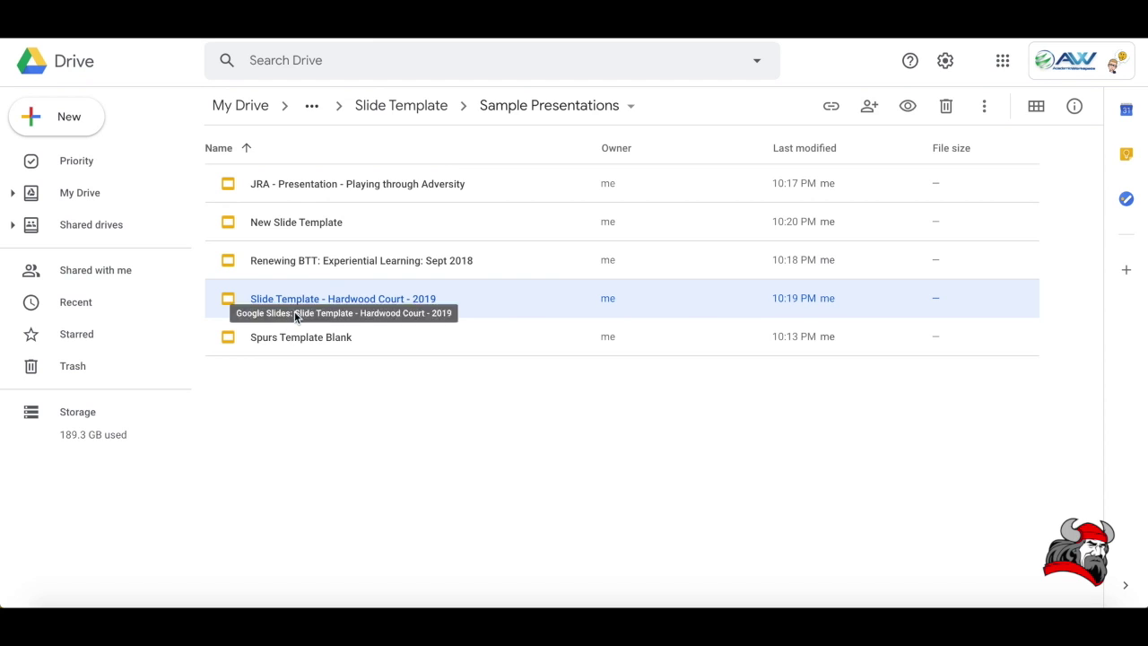
- Create a new blank Google Slides presentation in the Sample Presentations folder
left_click(66, 109)
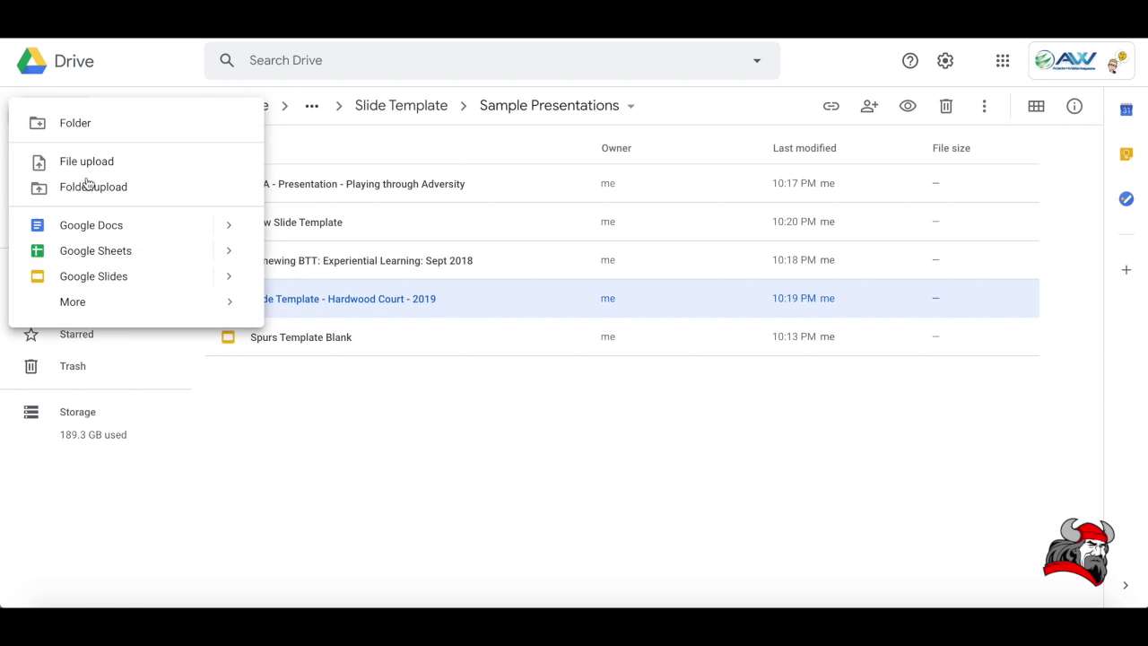
mouse_move(231, 275)
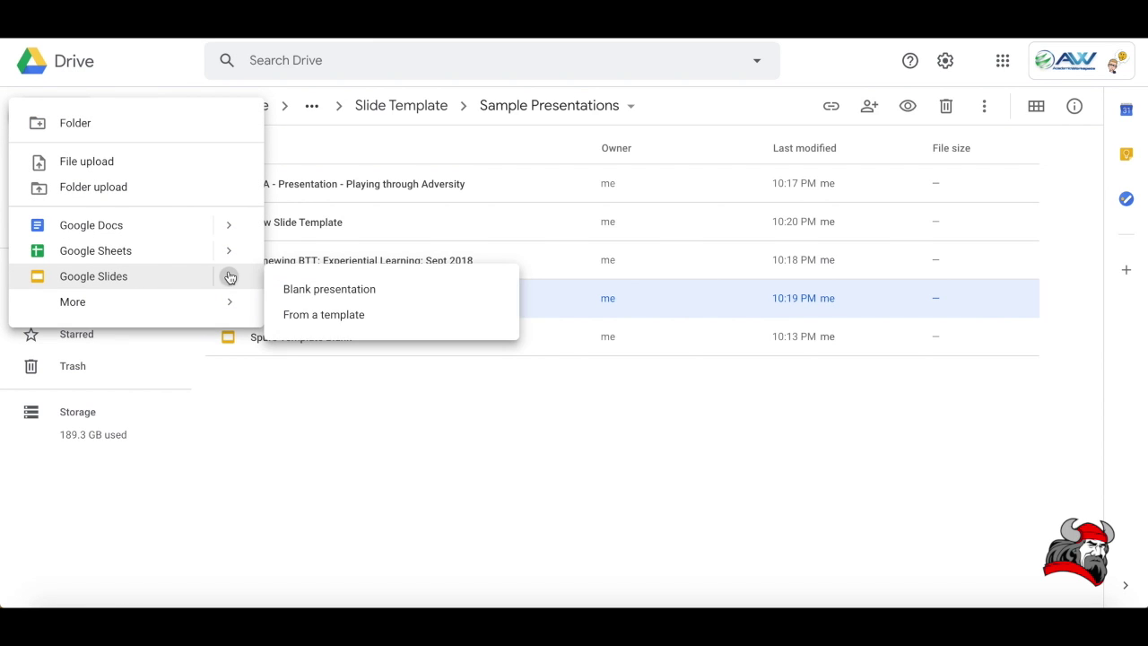
left_click(313, 292)
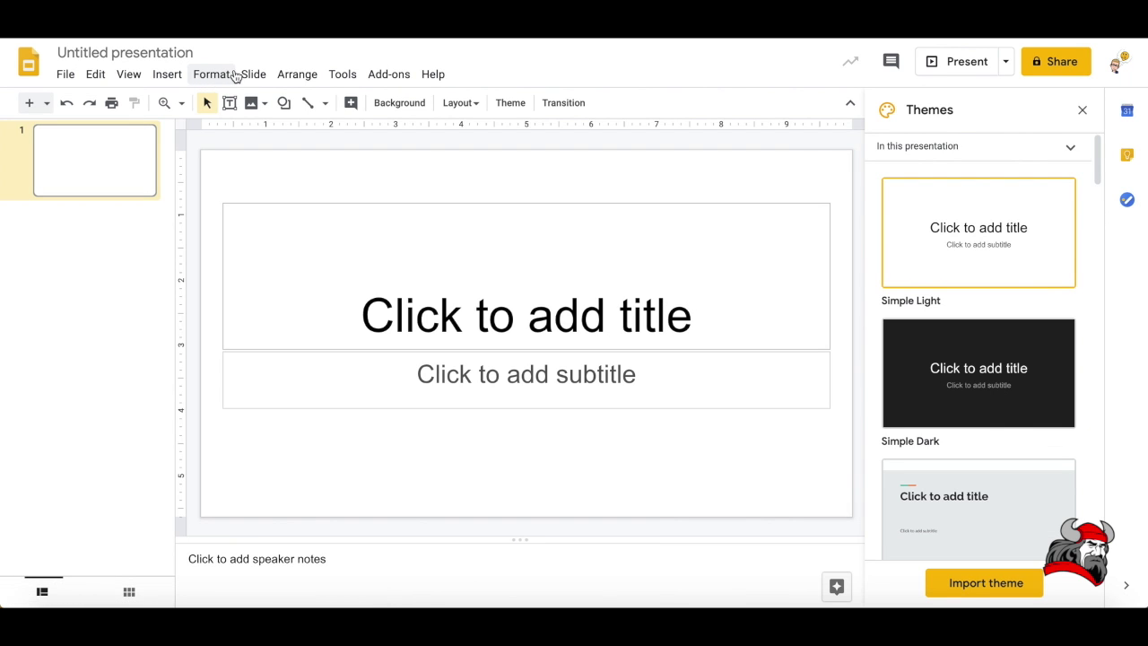
- Open Edit master to show the Simple Light master and its layouts
left_click(255, 77)
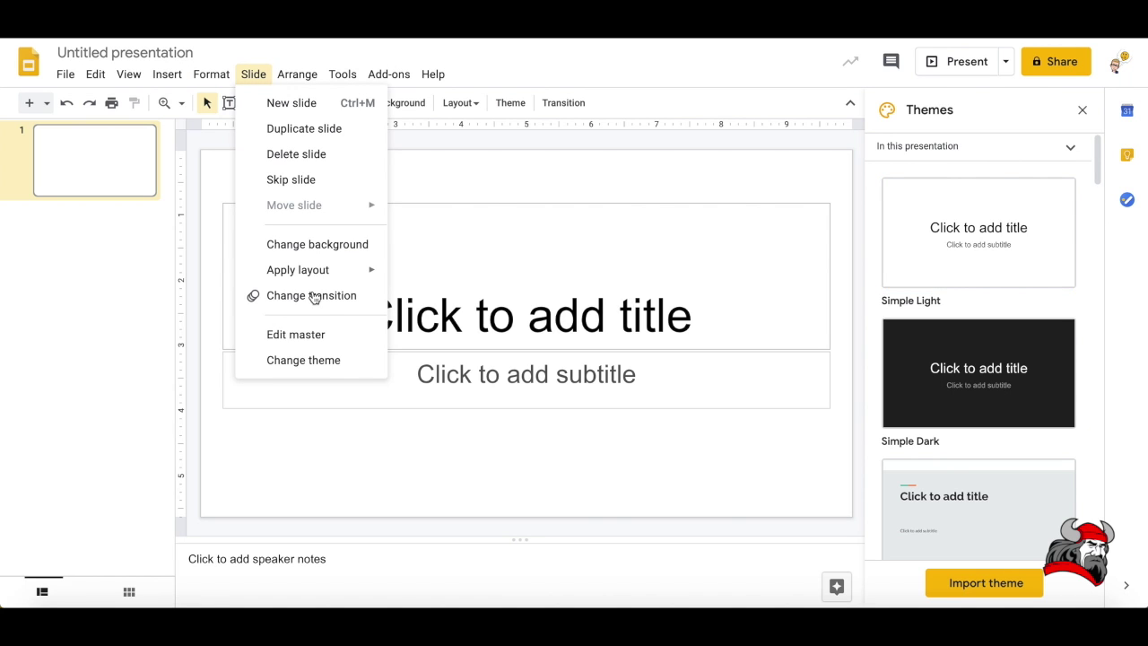
left_click(306, 333)
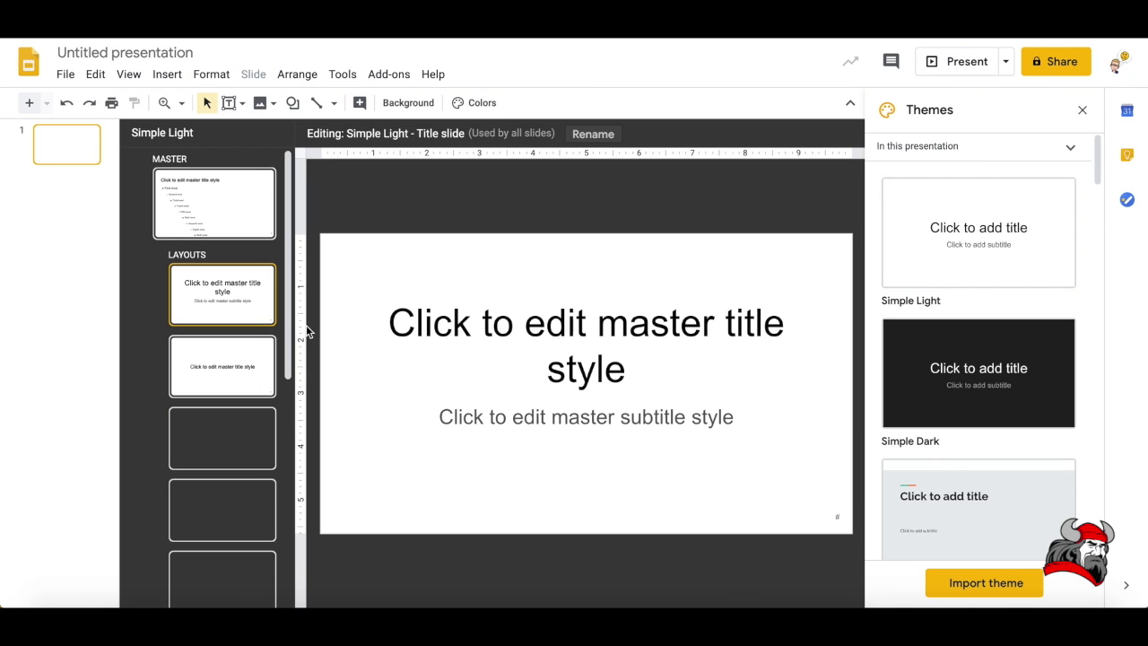